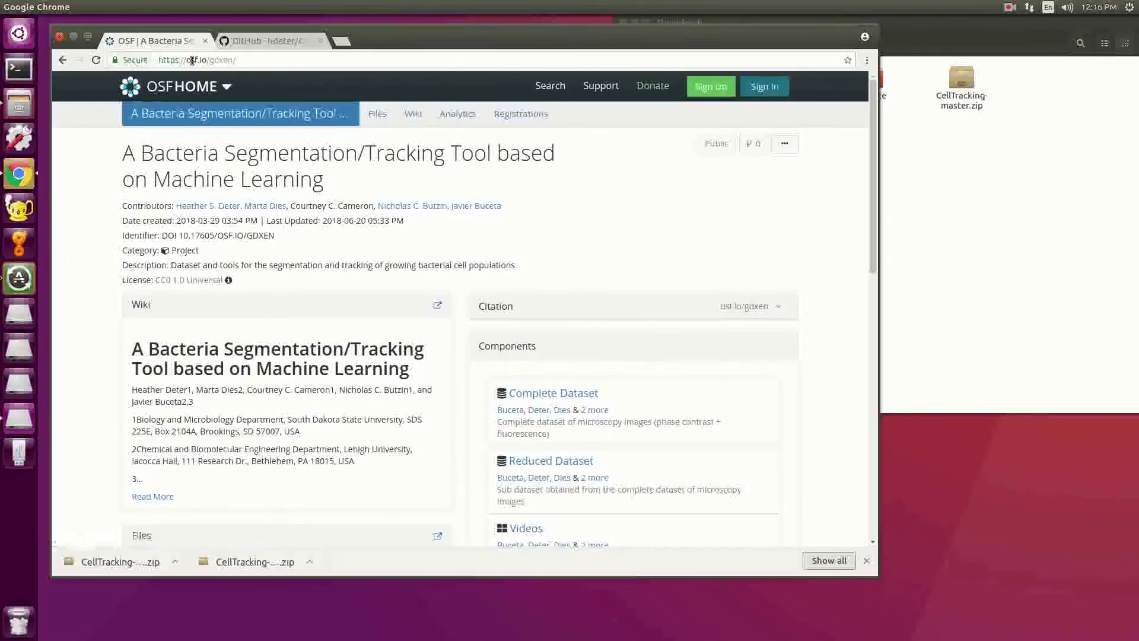
# Review the OSF project page at osf.io/gdxen, including its description, wiki and dataset components.
pyautogui.moveTo(247, 60); pyautogui.dragTo(138, 65)
pyautogui.click(70, 212)
pyautogui.scroll(-5, 101, 307)
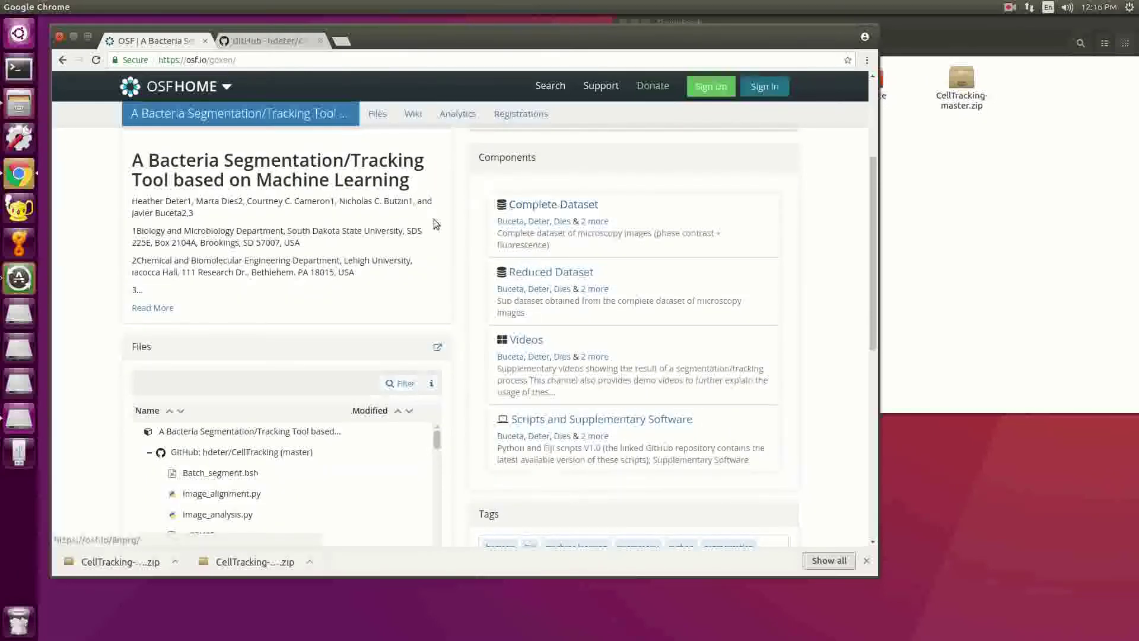
pyautogui.scroll(3, 69, 386)
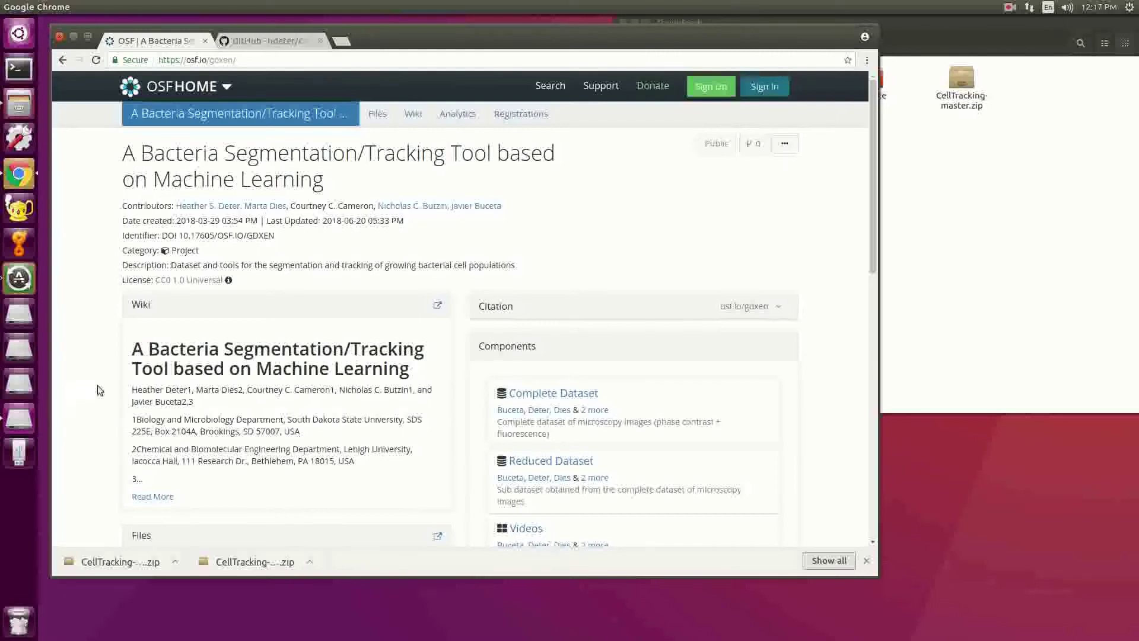
pyautogui.scroll(-1, 99, 390)
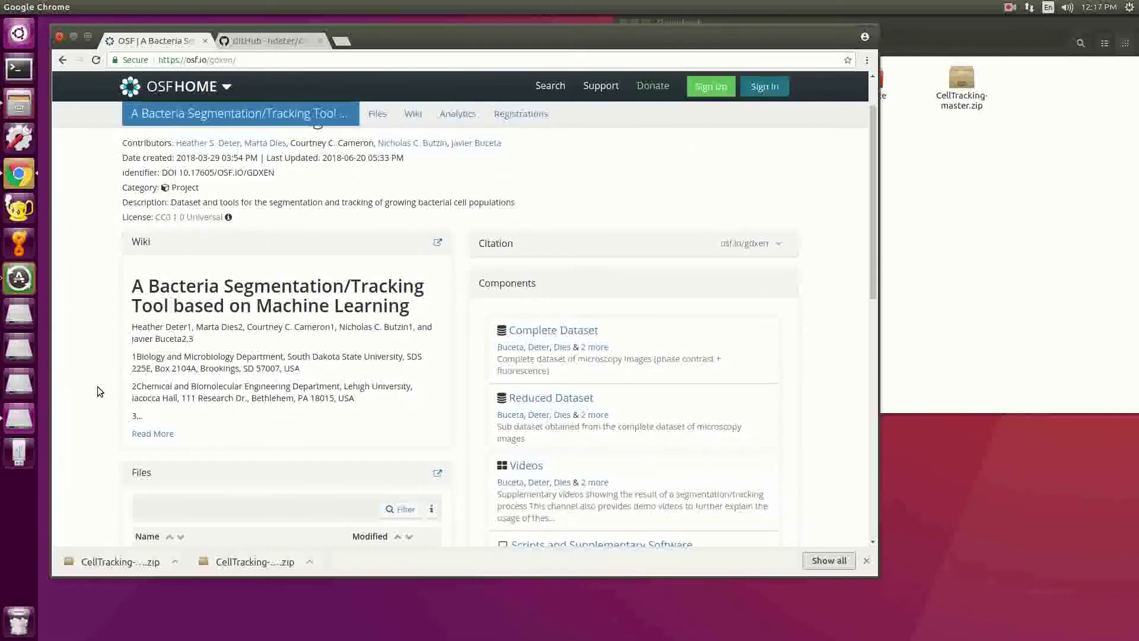
pyautogui.scroll(1, 97, 387)
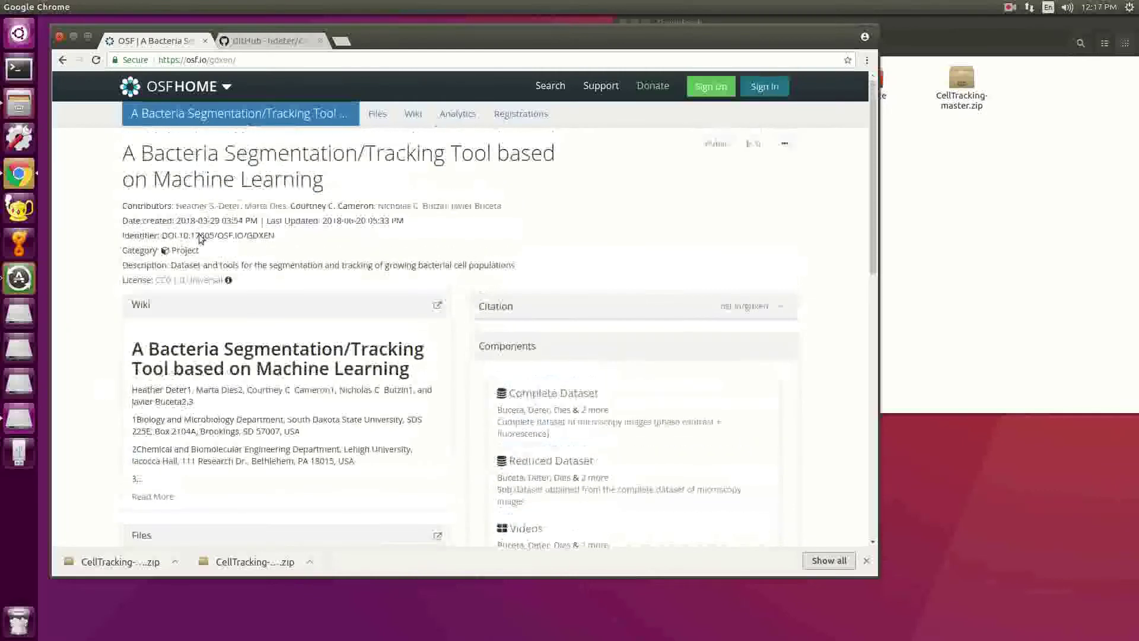
pyautogui.scroll(-2, 90, 409)
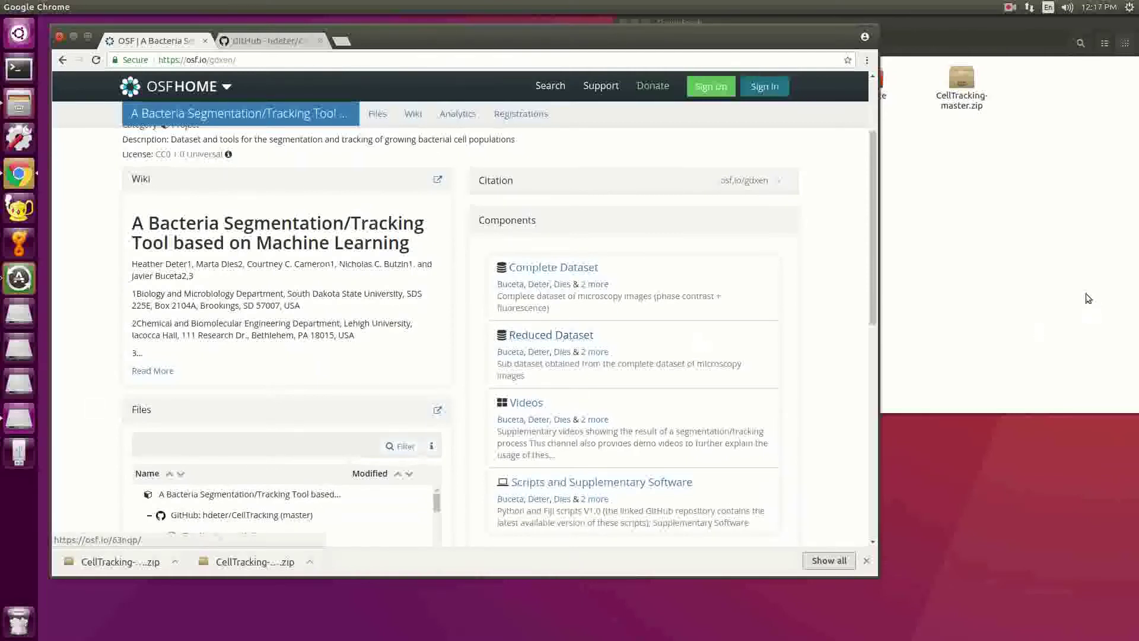
# Open the Practice folder in Downloads and view the phase contrast images from 20171212_book-p-450.tif to 20171212_book-p-453.tif.
pyautogui.click(926, 178)
pyautogui.doubleClick(874, 88)
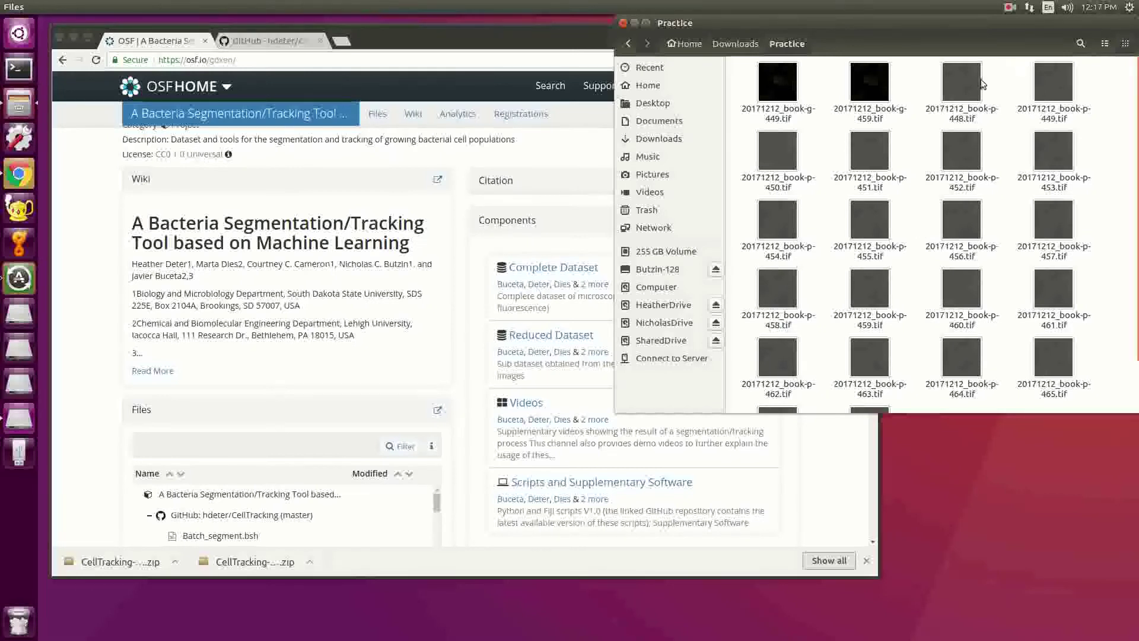
pyautogui.doubleClick(771, 165)
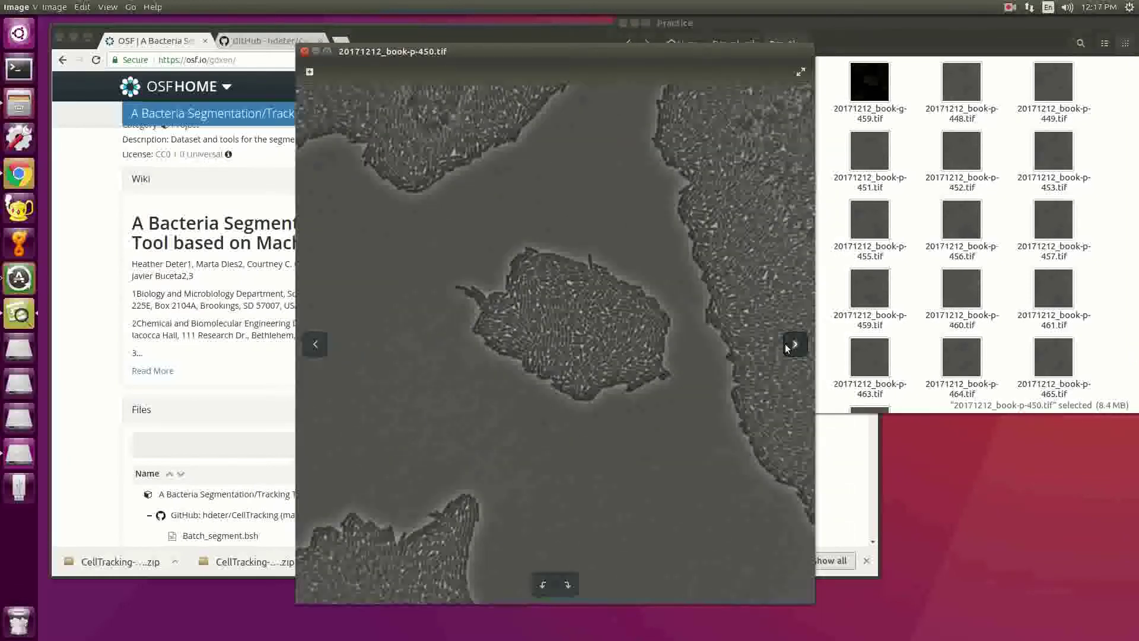
pyautogui.click(787, 345)
pyautogui.click(787, 345)
pyautogui.click(786, 345)
pyautogui.click(786, 345)
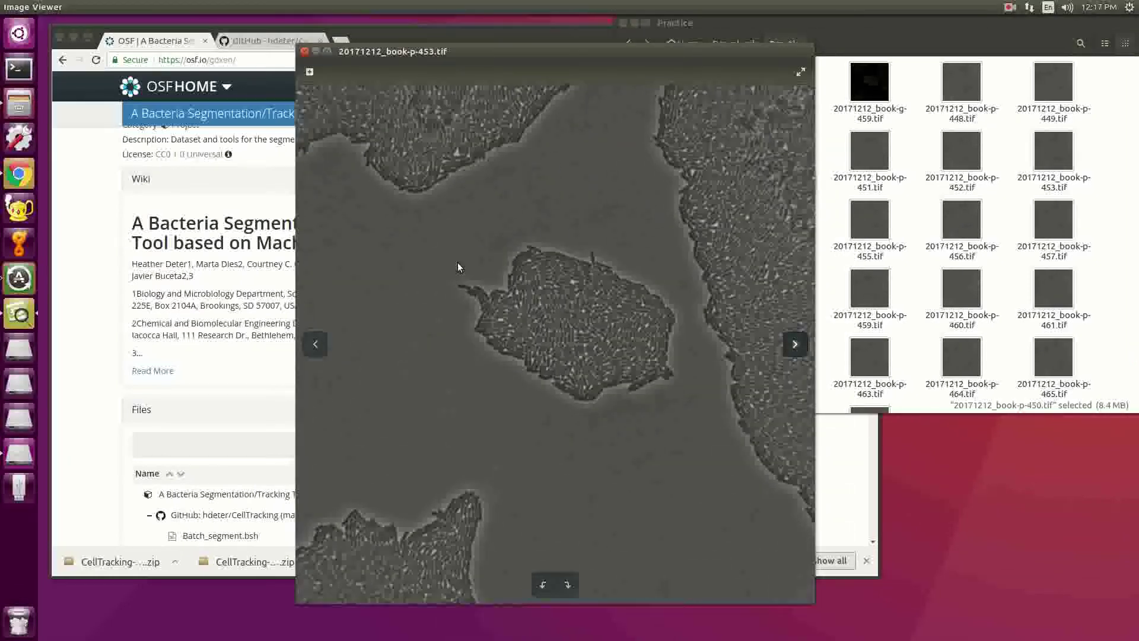
pyautogui.click(305, 52)
# View the fluorescence image 20171212_book-g-449.tif, close it and clear the file selection.
pyautogui.click(782, 113)
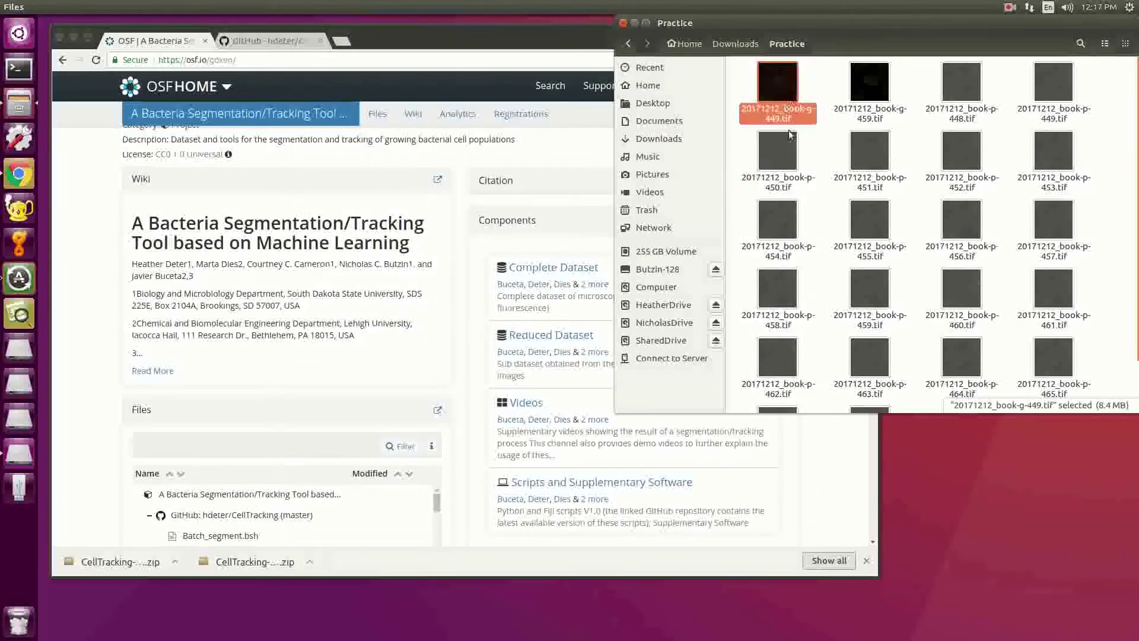
pyautogui.press('Return')
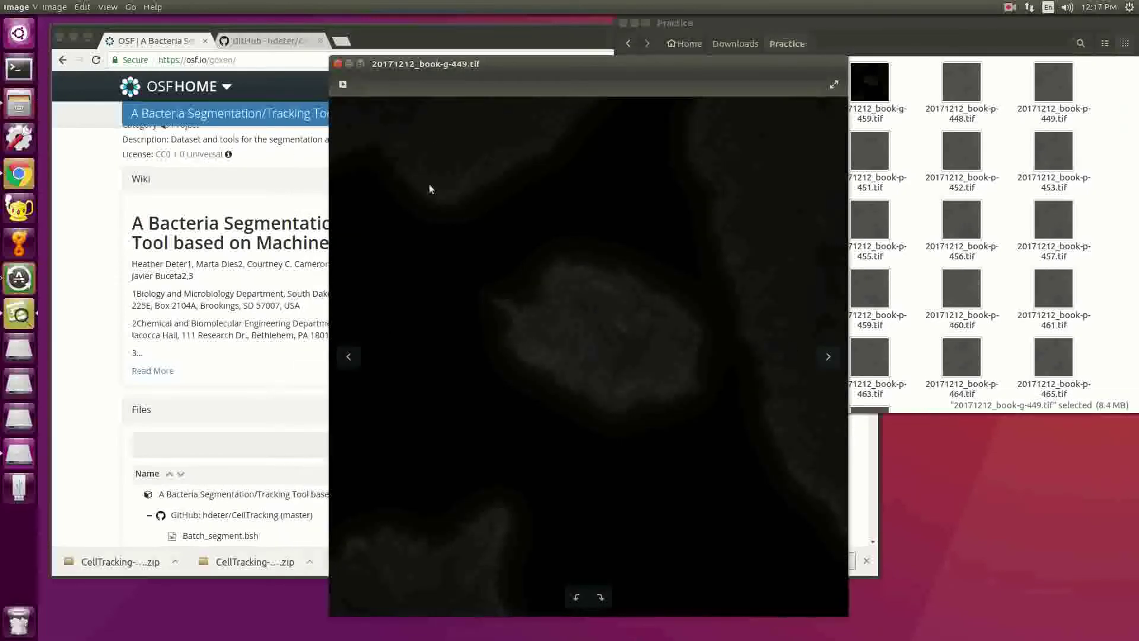
pyautogui.click(337, 64)
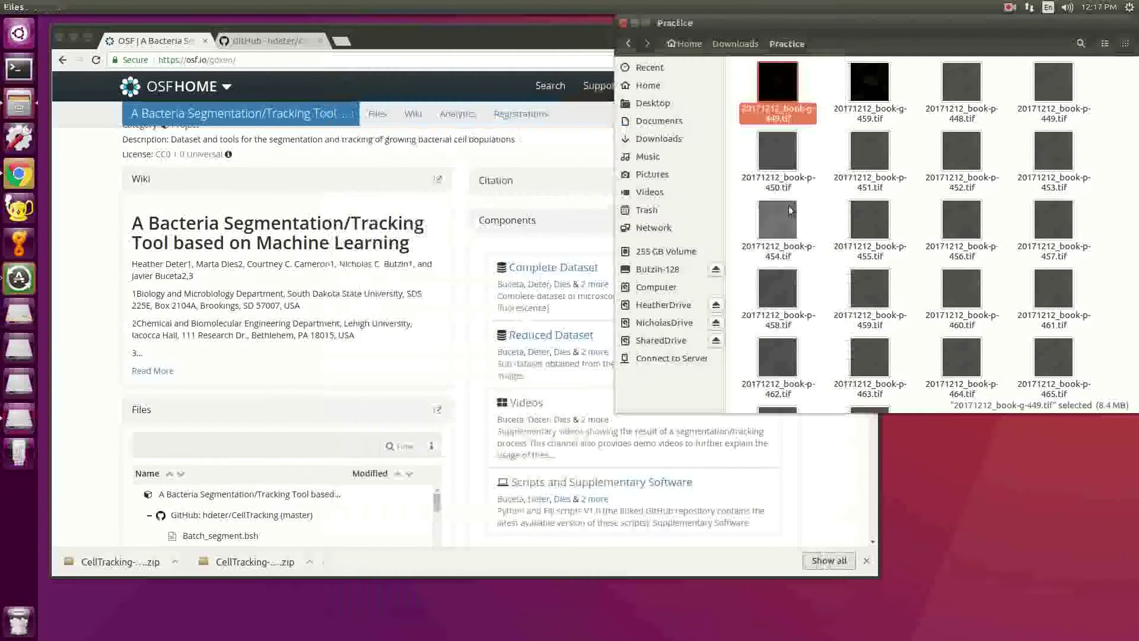
pyautogui.click(831, 209)
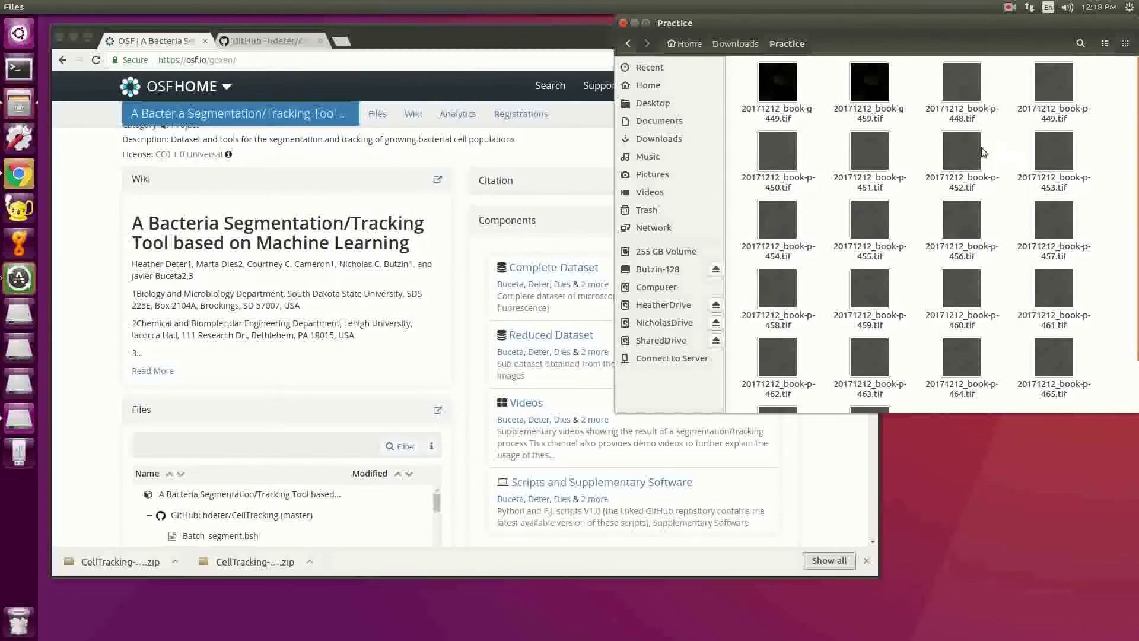
# View the images 20171212_book-p-452.tif and 20171212_book-g-459.tif, closing each one after viewing.
pyautogui.doubleClick(961, 149)
pyautogui.press('Escape')
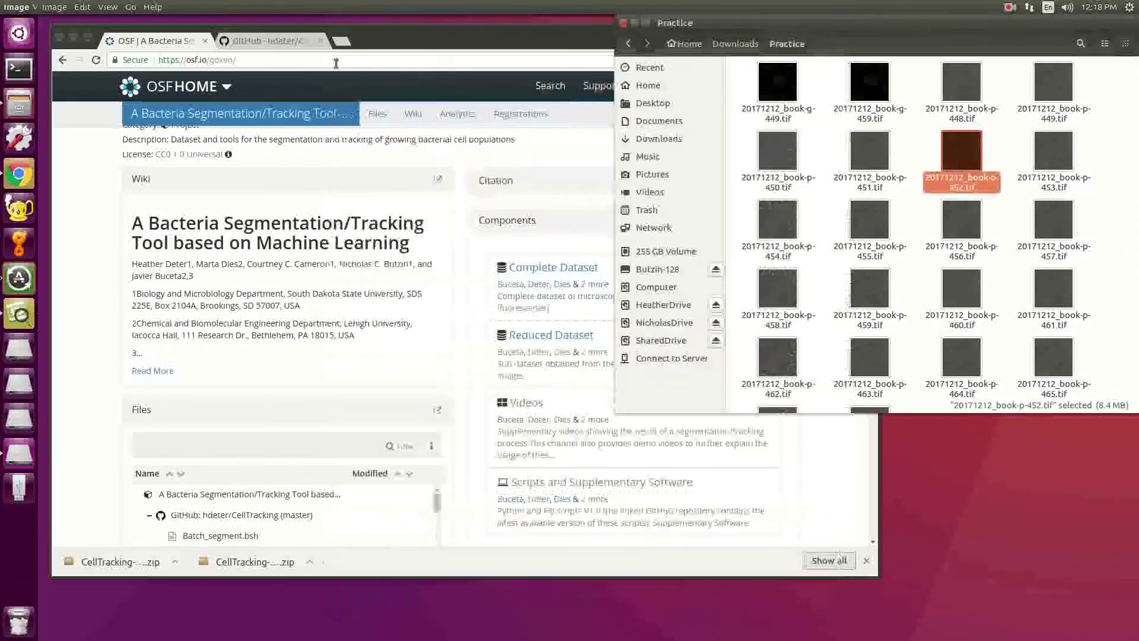
pyautogui.doubleClick(870, 83)
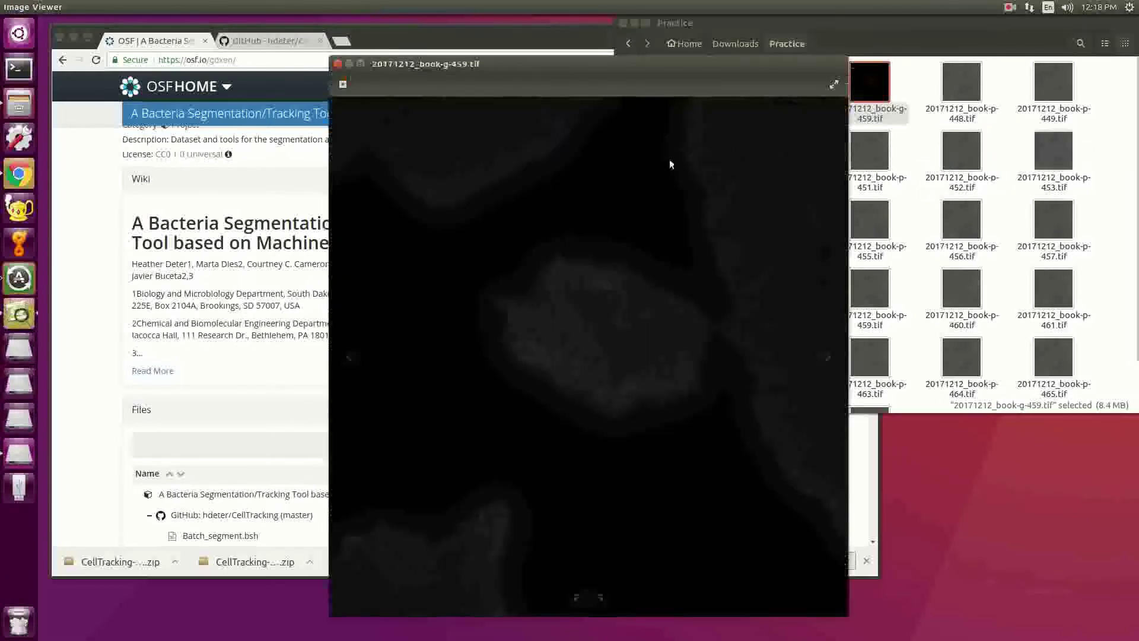
pyautogui.click(338, 63)
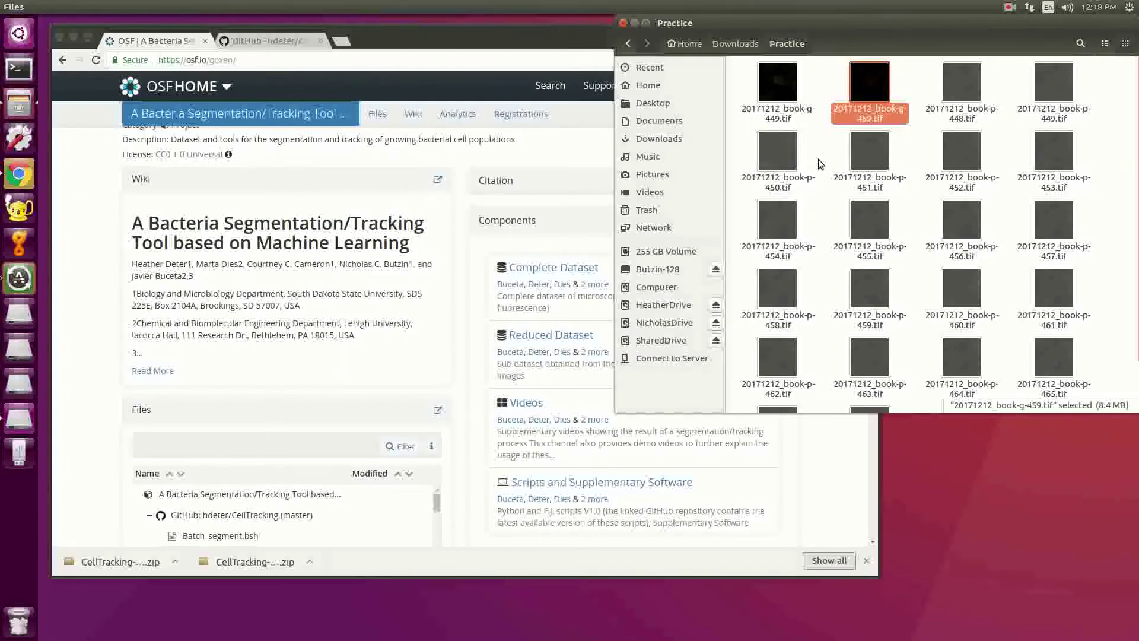
# Review the script files listed on the OSF page and the clone and download options of the CellTracking GitHub repository.
pyautogui.click(467, 373)
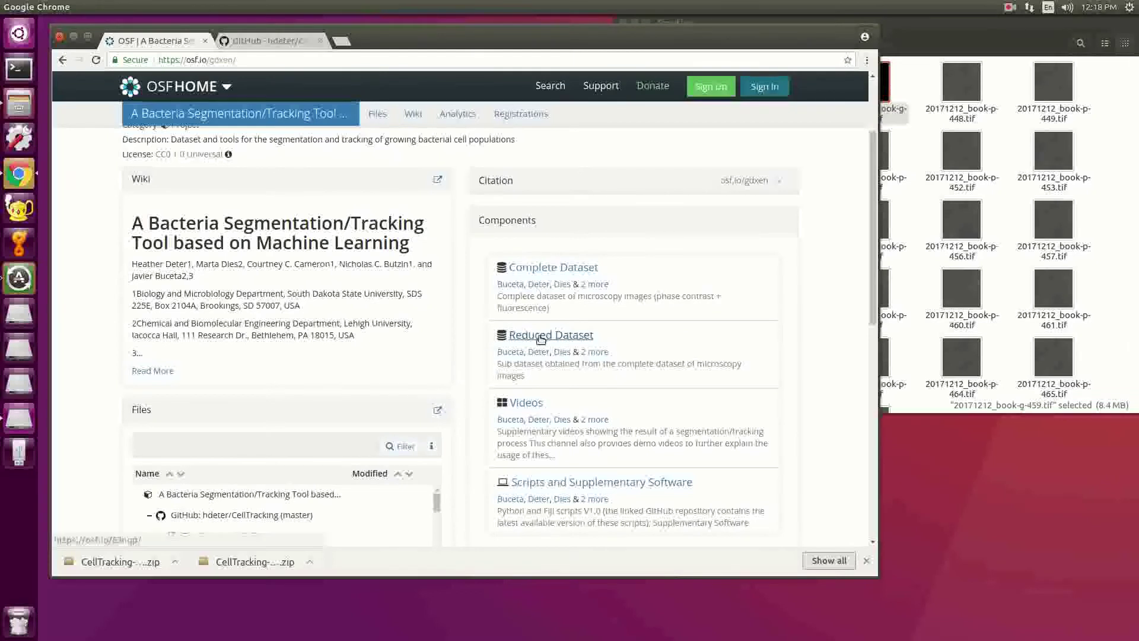
pyautogui.scroll(-2, 487, 439)
pyautogui.scroll(-3, 487, 440)
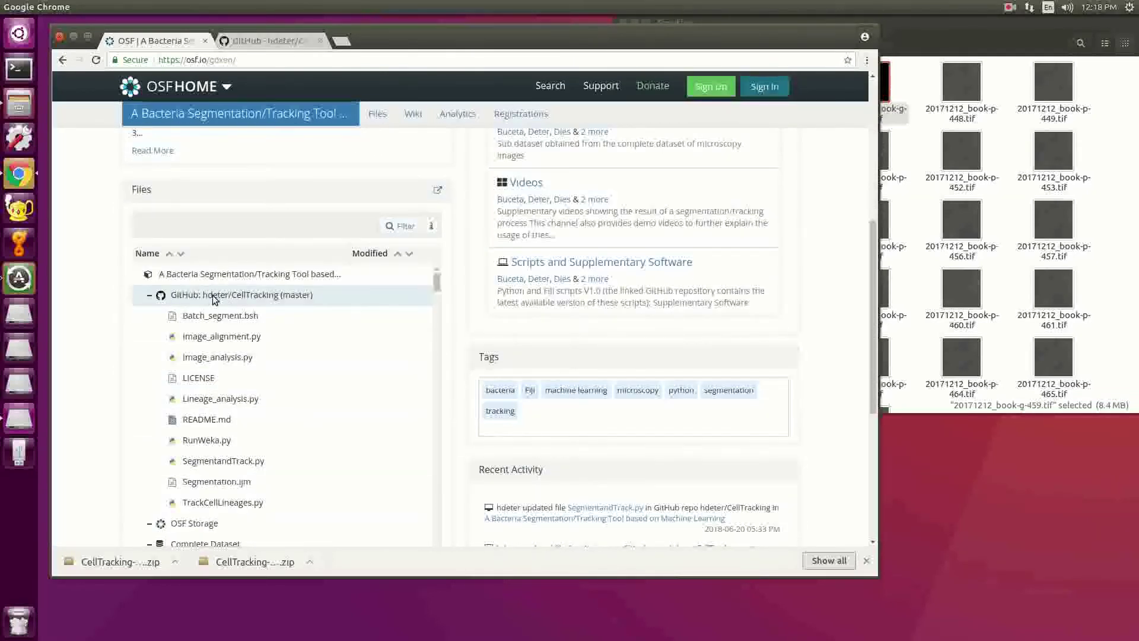
pyautogui.click(321, 47)
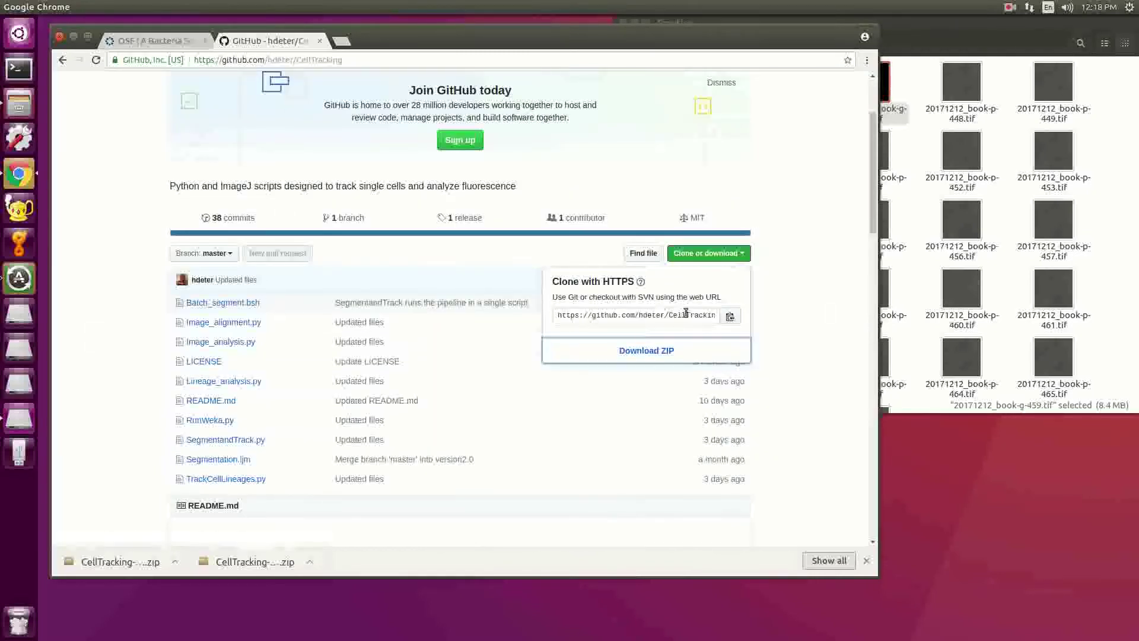
pyautogui.click(604, 315)
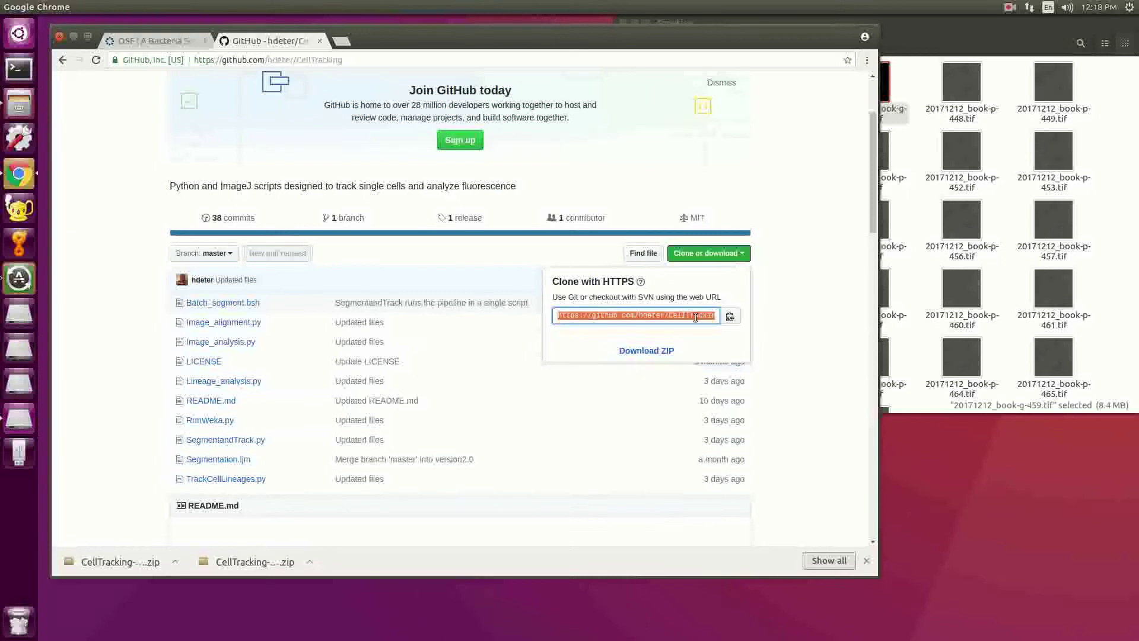
pyautogui.click(135, 320)
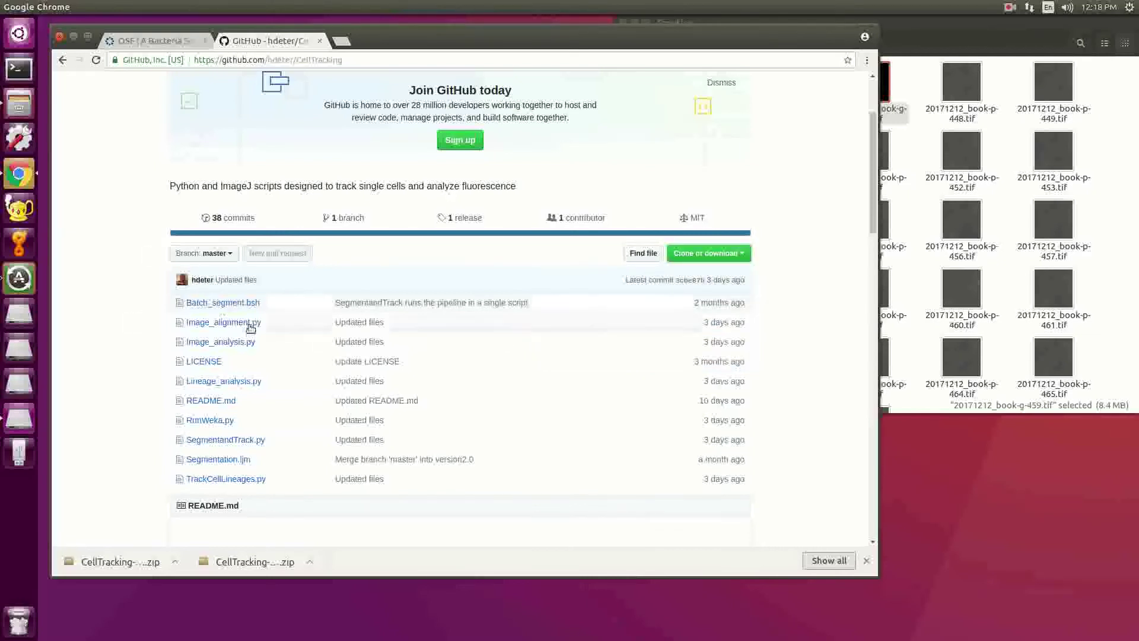
# Extract CellTracking-master.zip in the Downloads folder, open the extracted folder and select SegmentandTrack.py.
pyautogui.click(979, 36)
pyautogui.click(745, 44)
pyautogui.click(955, 126)
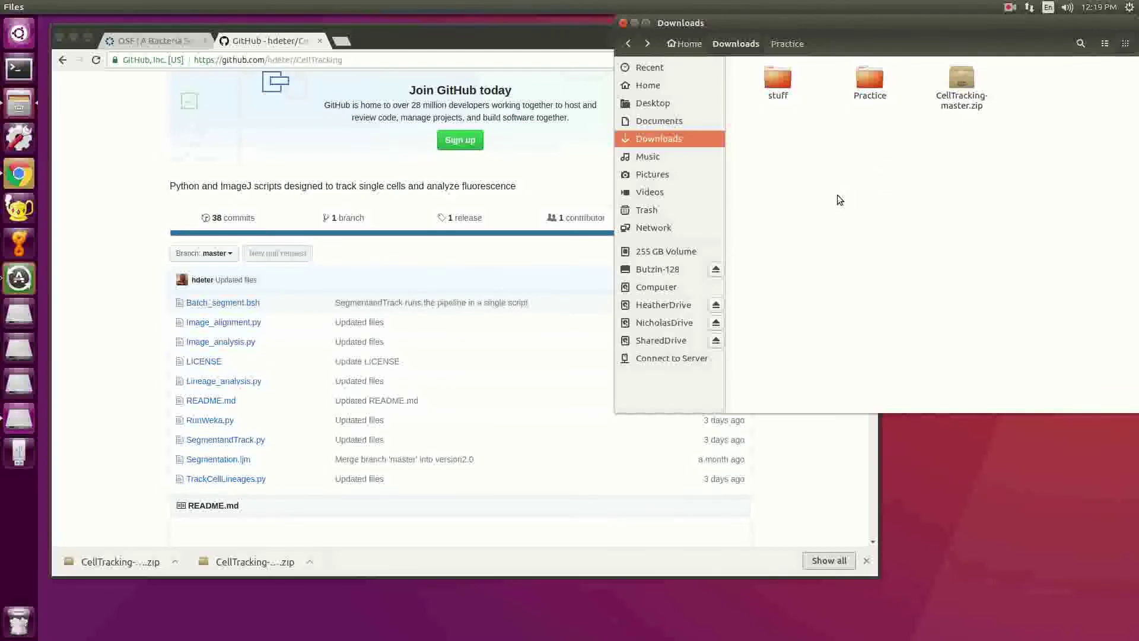
pyautogui.click(961, 86)
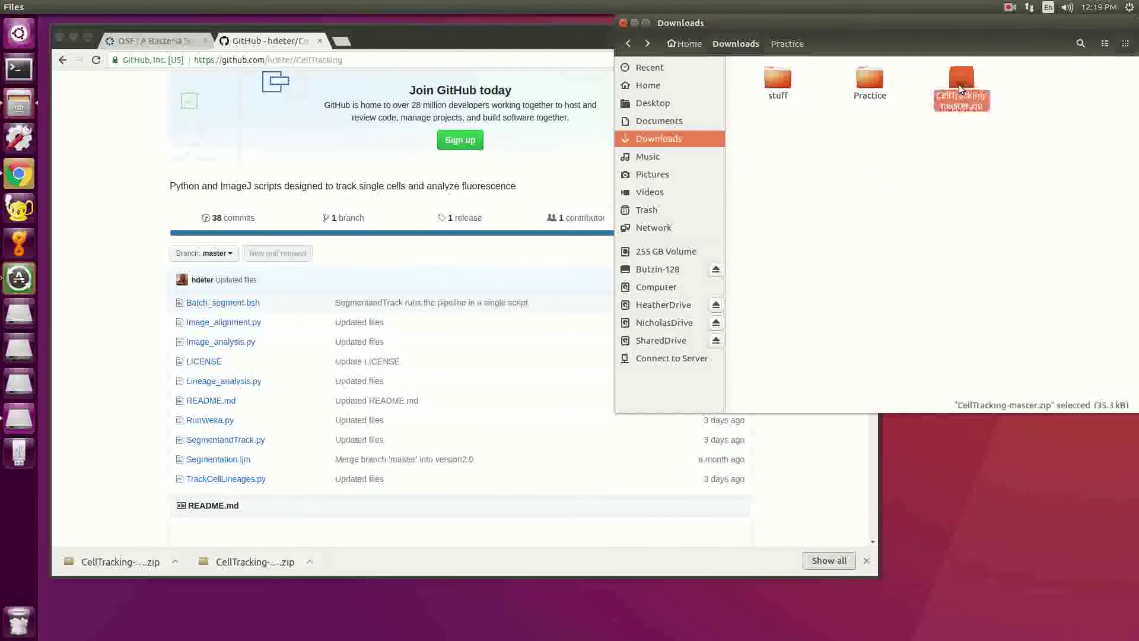
pyautogui.rightClick(960, 86)
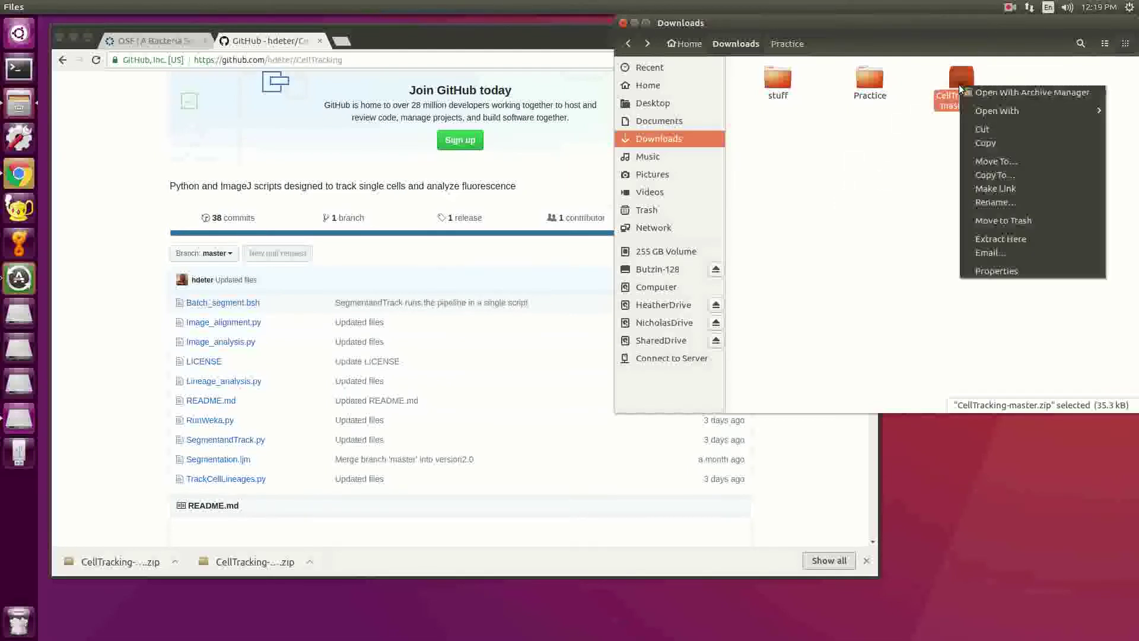
pyautogui.click(1015, 239)
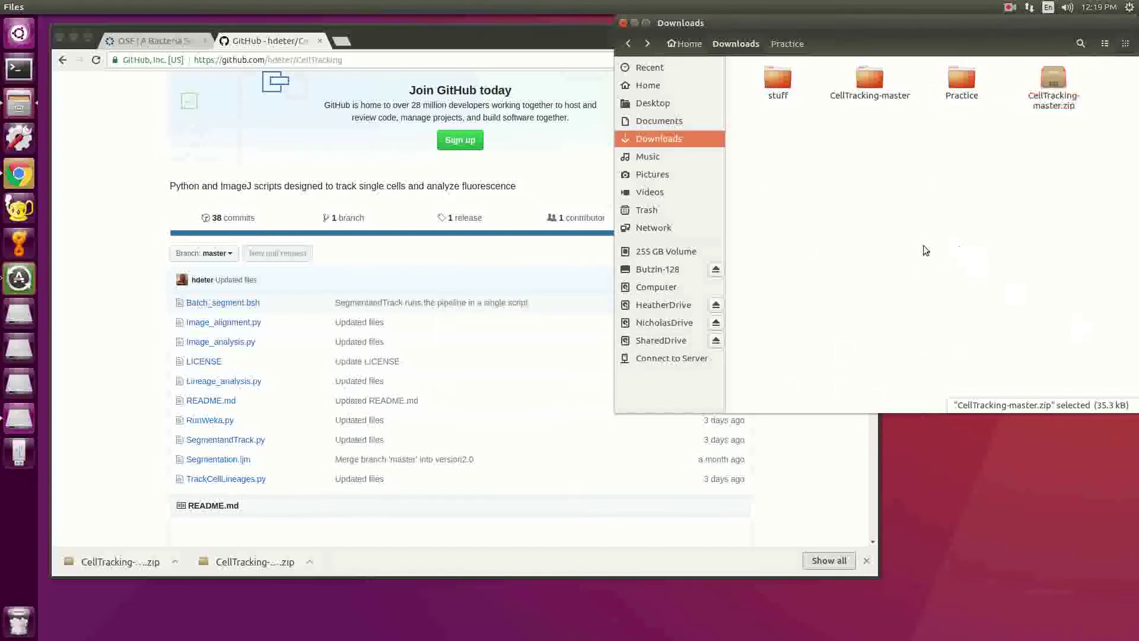
pyautogui.doubleClick(870, 80)
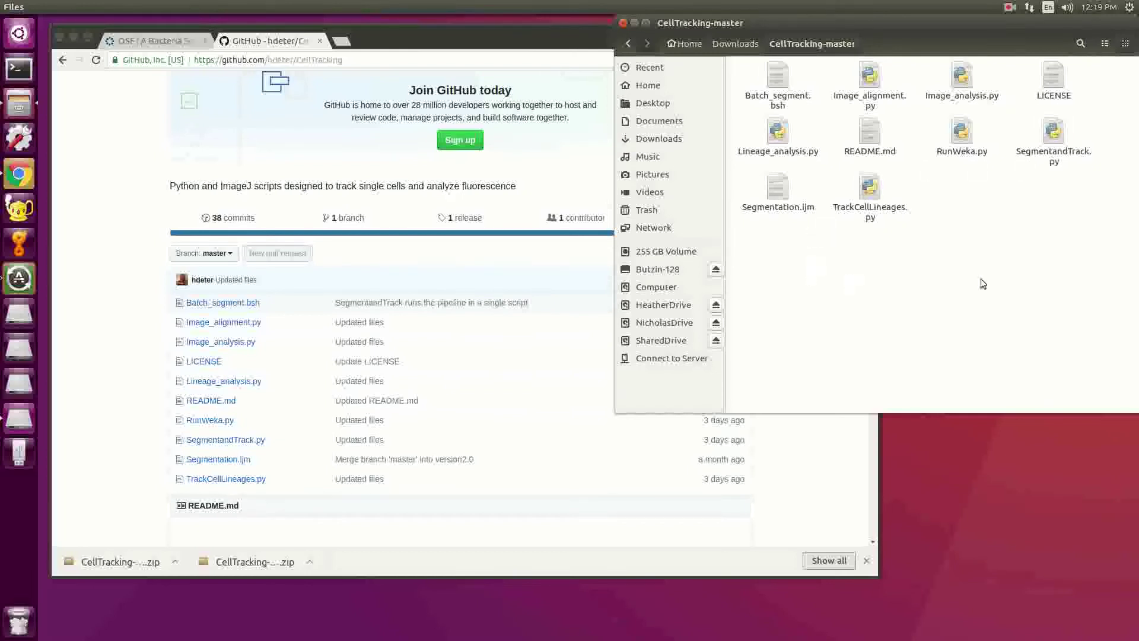
pyautogui.click(1054, 132)
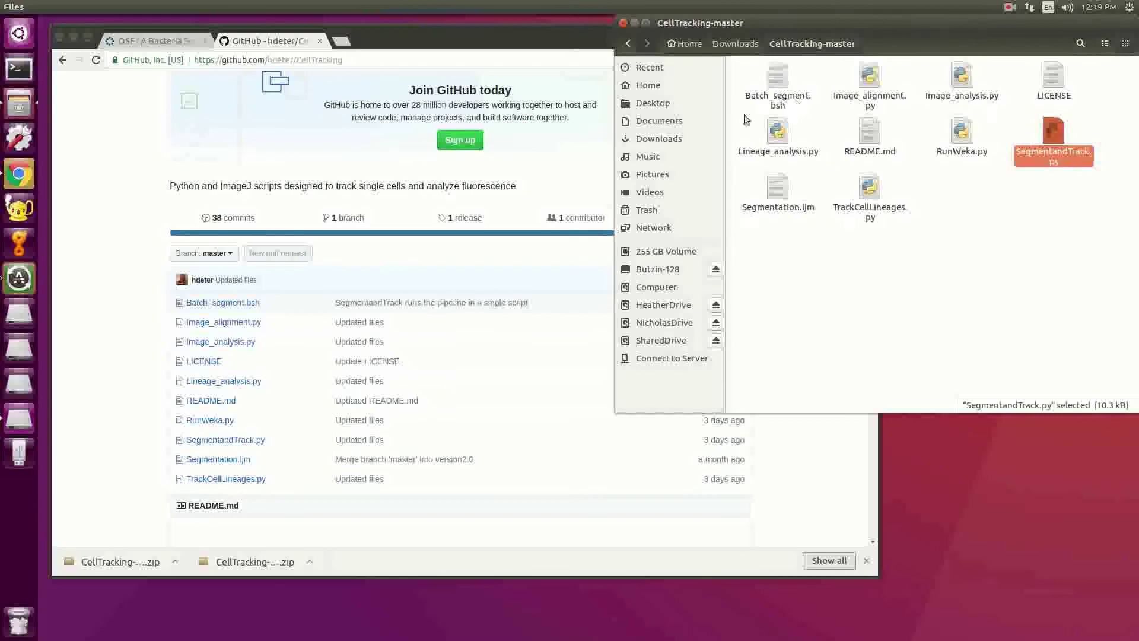
# Move the Practice folder from Downloads into CellTracking-master and check its images there.
pyautogui.click(735, 43)
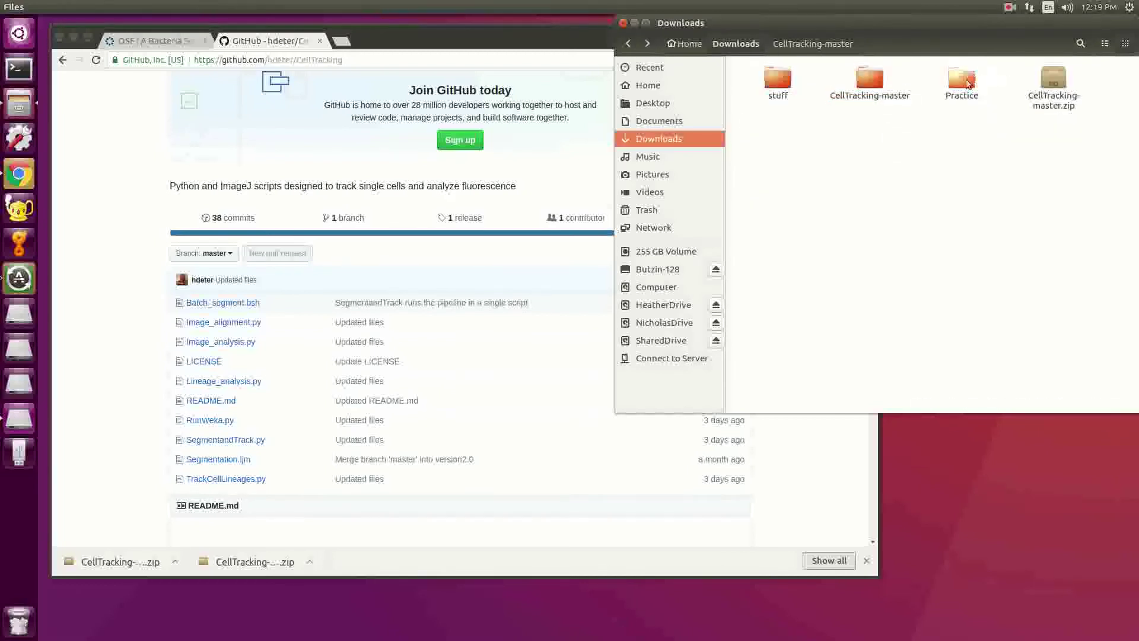
pyautogui.click(962, 80)
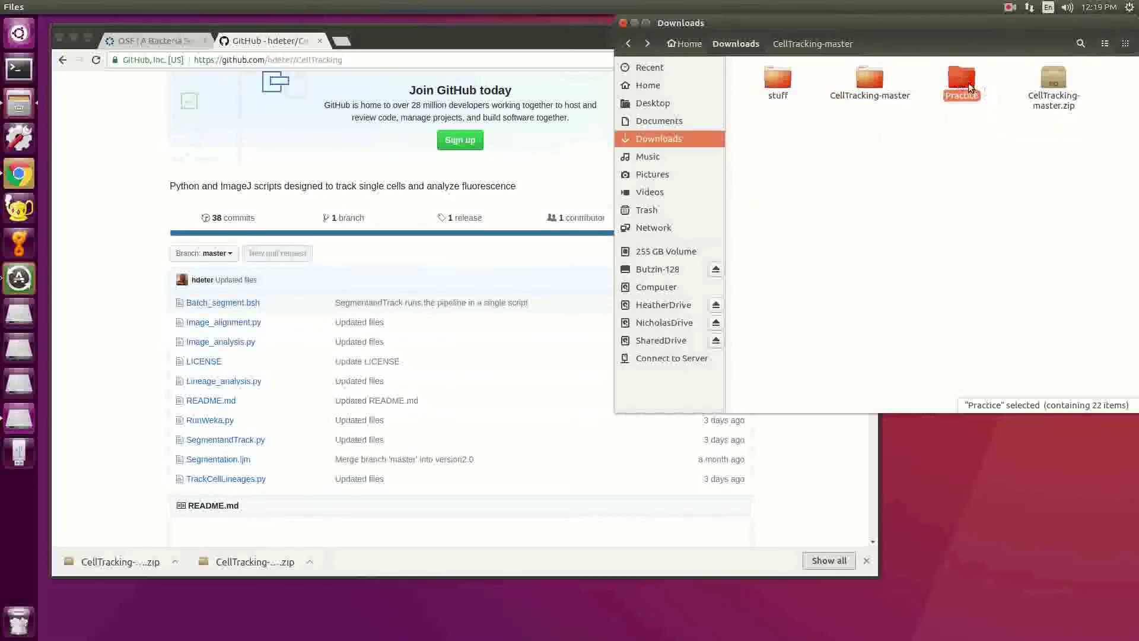
pyautogui.moveTo(968, 83); pyautogui.dragTo(880, 84)
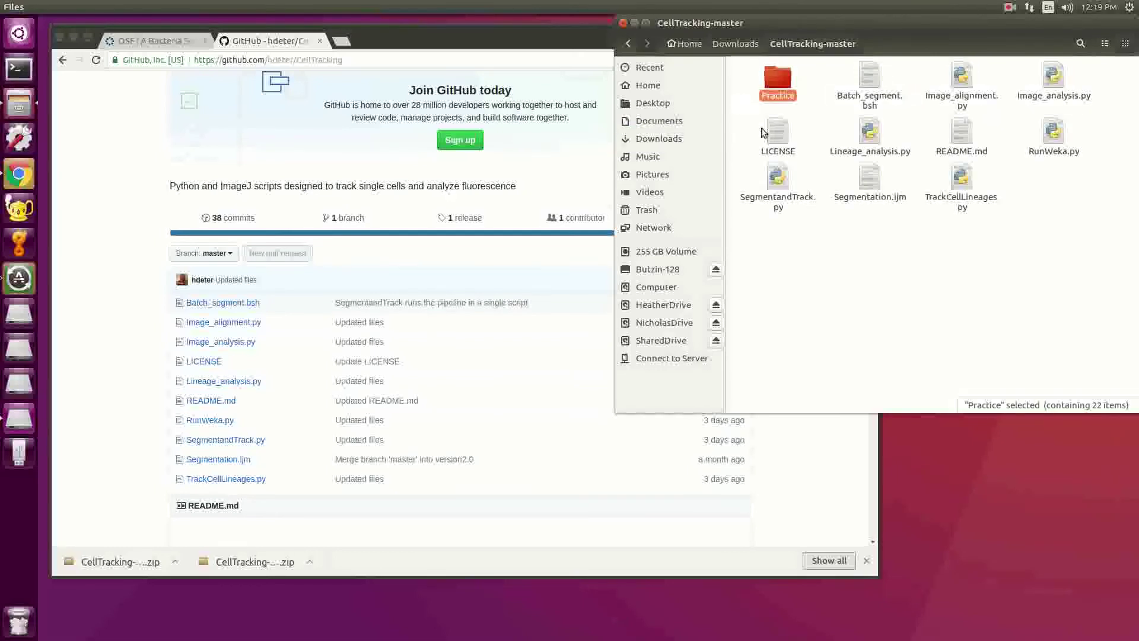
pyautogui.click(802, 42)
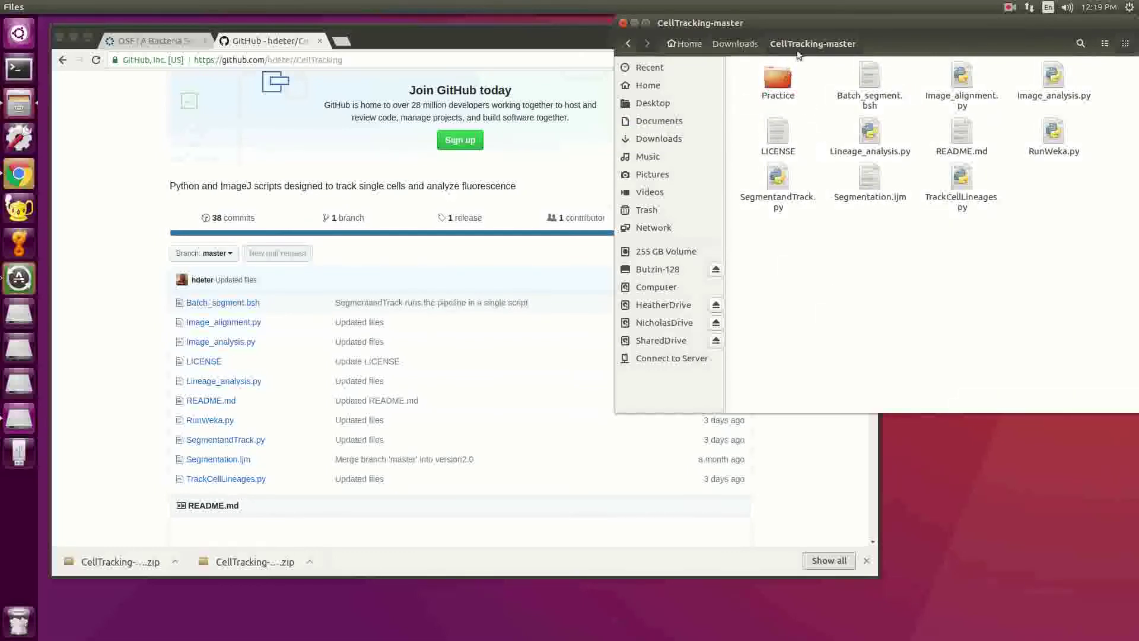
pyautogui.doubleClick(777, 89)
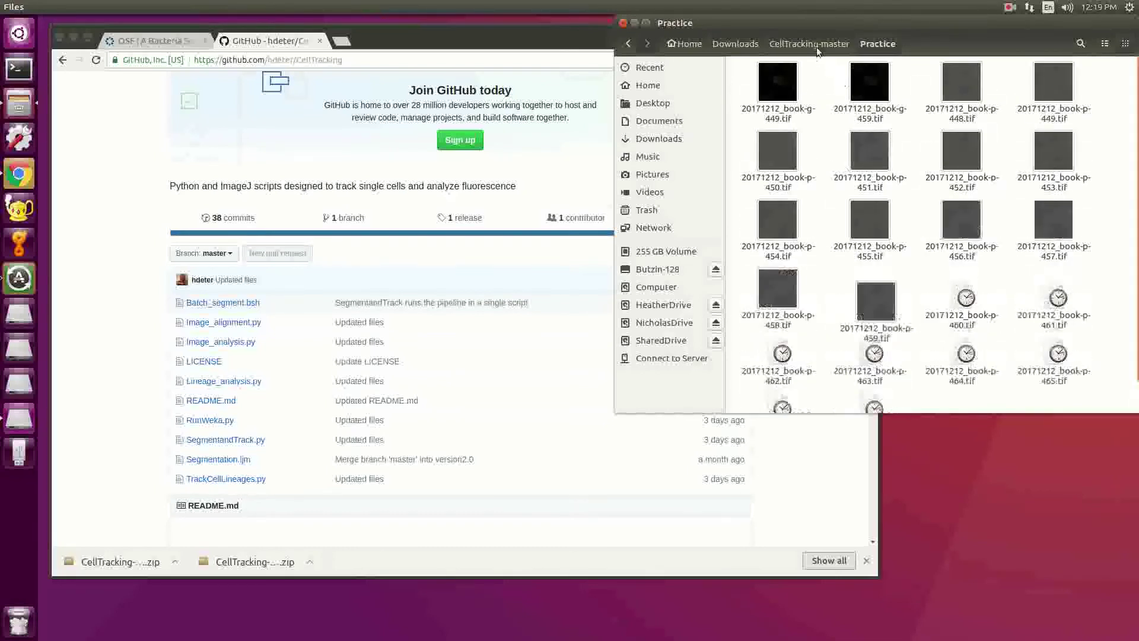
pyautogui.hotkey('alt', 'Left')
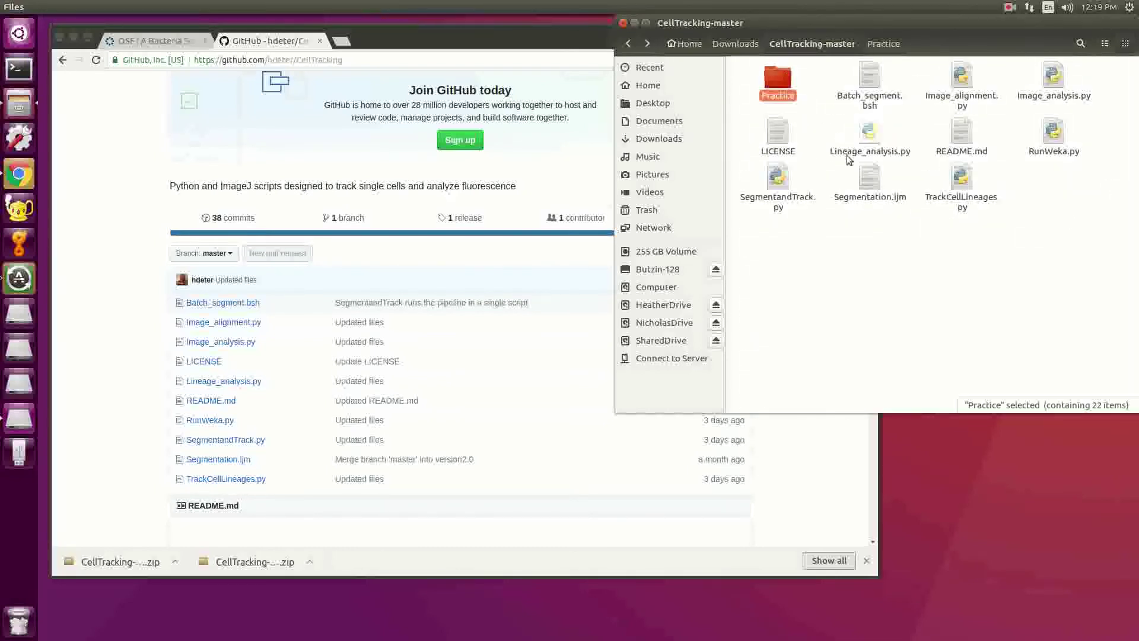
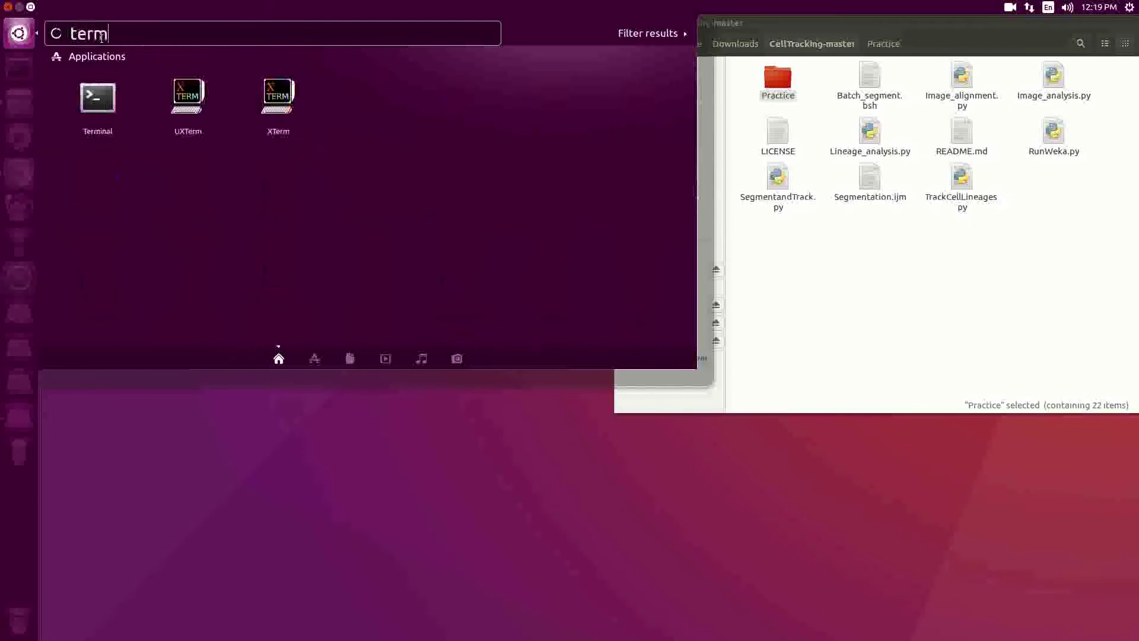
# Open a Terminal window from the application search for "term" and position it on the desktop beside the file window.
pyautogui.press('Return')
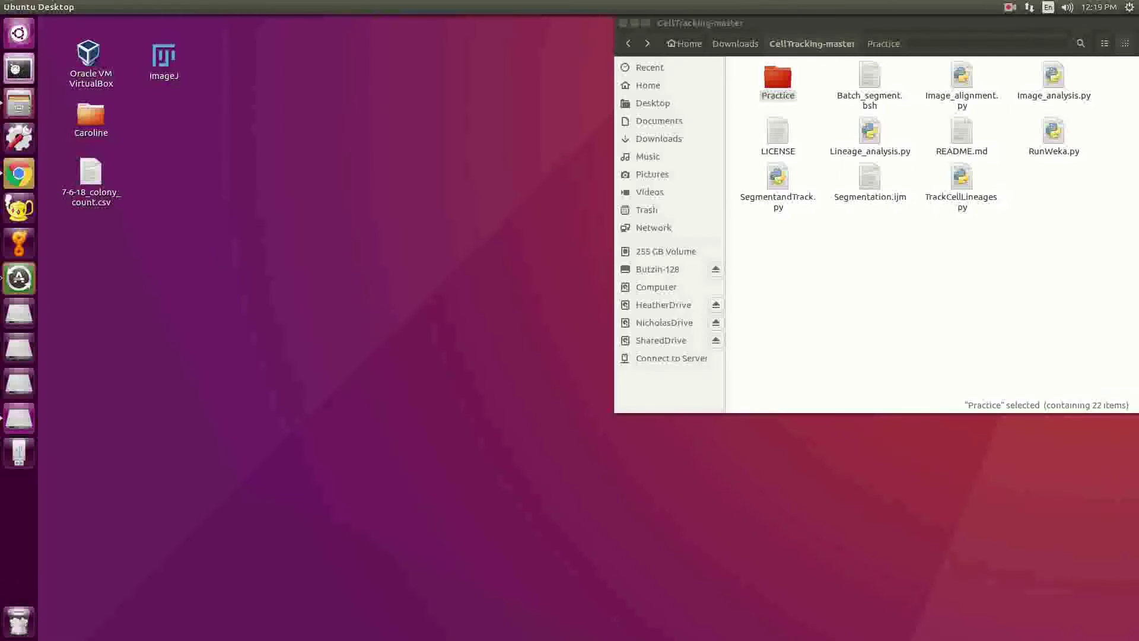
pyautogui.moveTo(839, 390); pyautogui.dragTo(229, 99)
pyautogui.rightClick(333, 432)
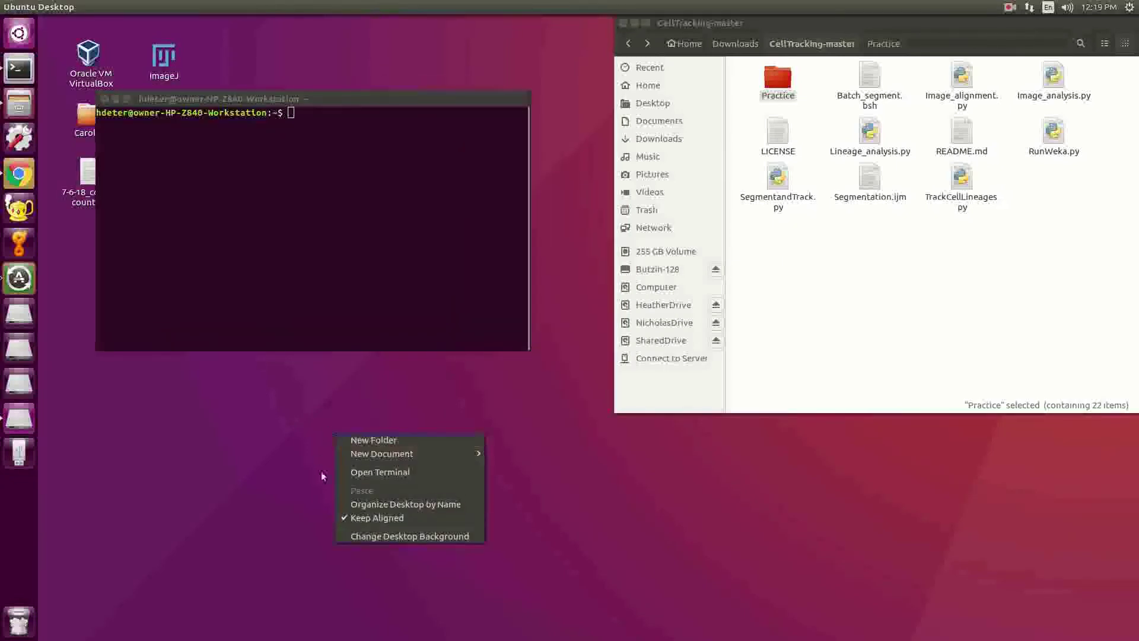
# Open a second terminal from the desktop, close it again and reposition the original terminal window.
pyautogui.click(371, 475)
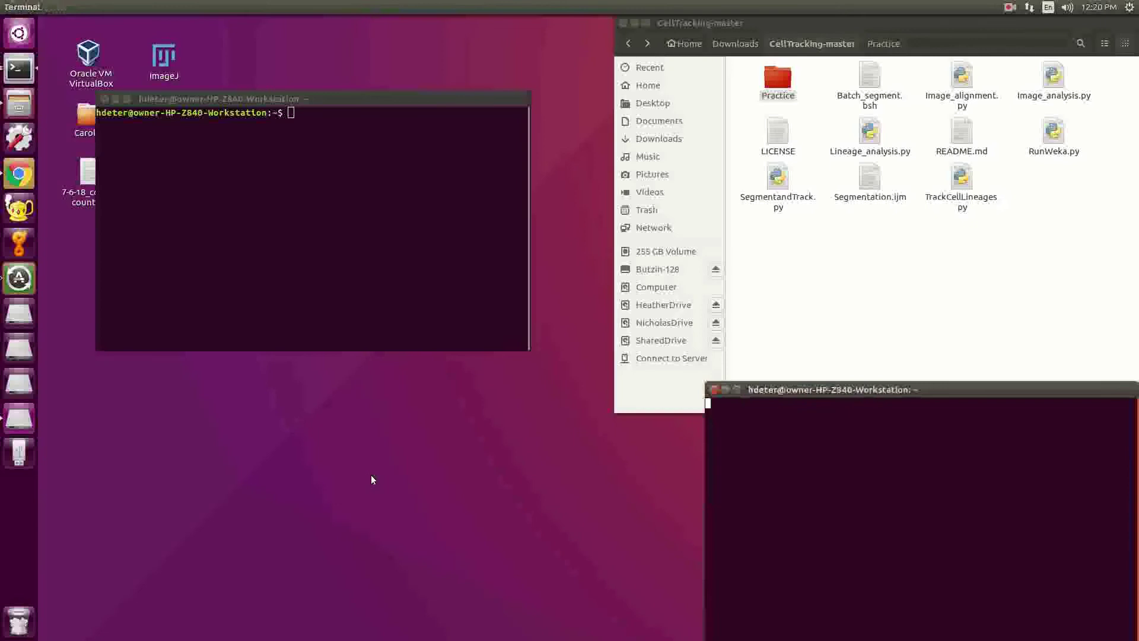
pyautogui.click(714, 390)
pyautogui.moveTo(272, 102); pyautogui.dragTo(250, 85)
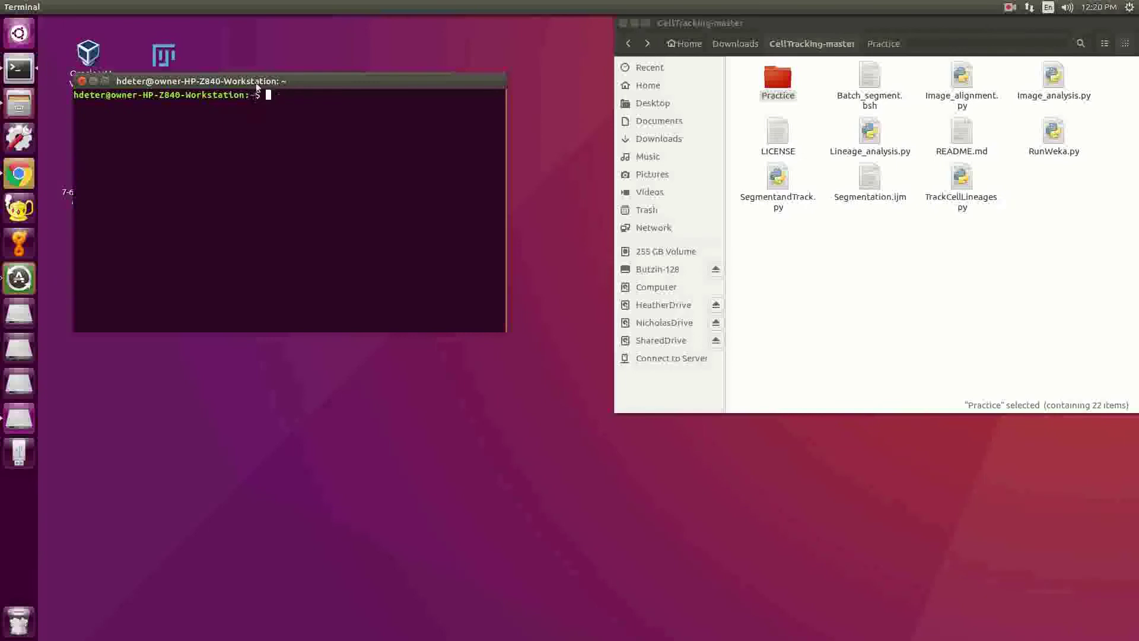
# Browse from the Home folder through Downloads into the CellTracking-master folder.
pyautogui.click(683, 44)
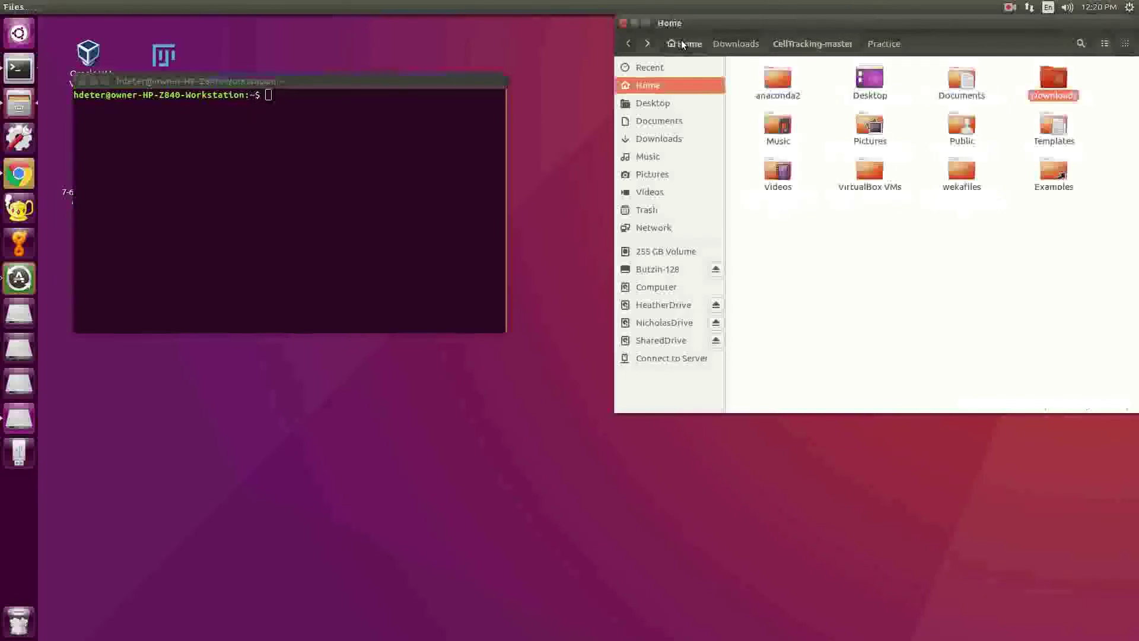
pyautogui.click(658, 138)
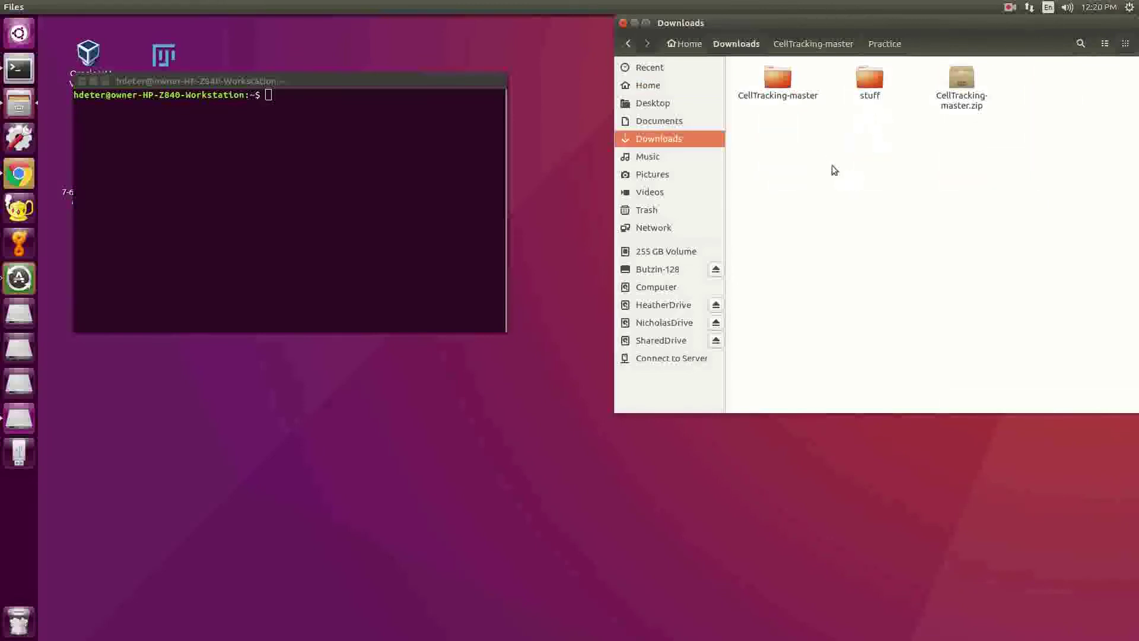
pyautogui.doubleClick(775, 89)
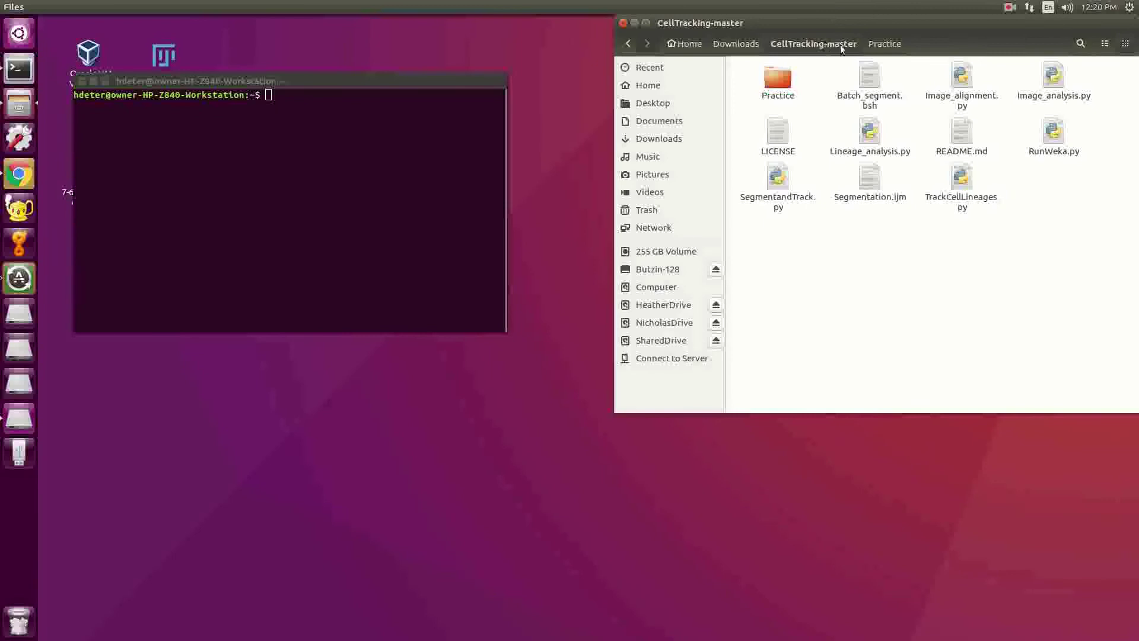
# Change the terminal's working directory to the CellTracking-master folder in Downloads with cd and the folder's path, and highlight that path.
pyautogui.click(396, 132)
pyautogui.write('cd')
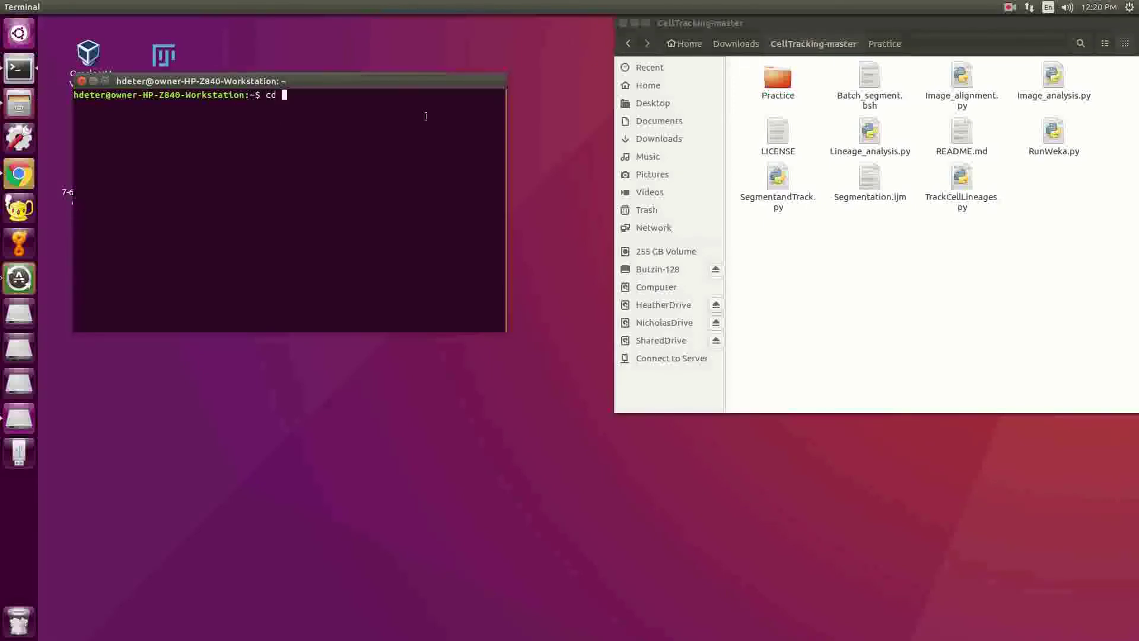
pyautogui.moveTo(817, 49); pyautogui.dragTo(293, 208)
pyautogui.click(293, 208)
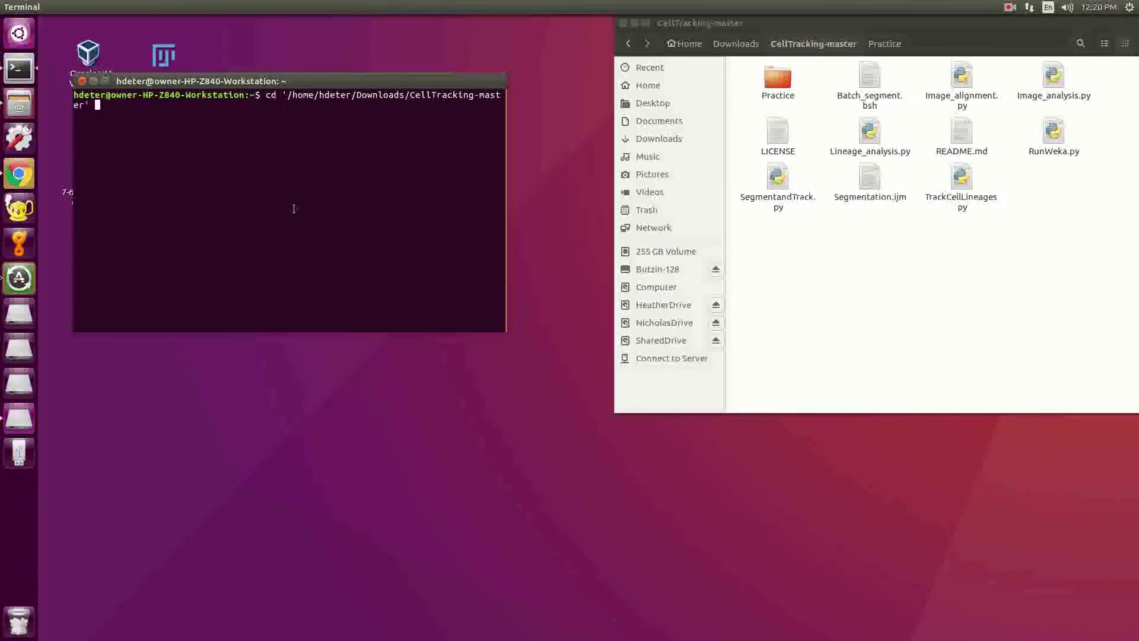
pyautogui.press('Return')
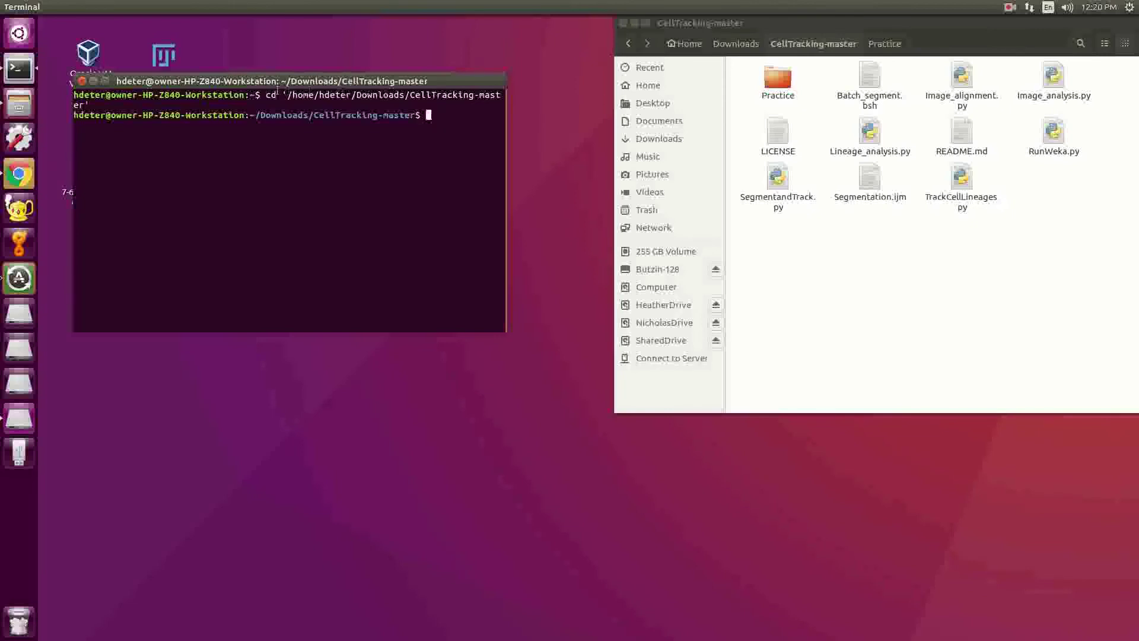
pyautogui.moveTo(288, 95); pyautogui.dragTo(86, 105)
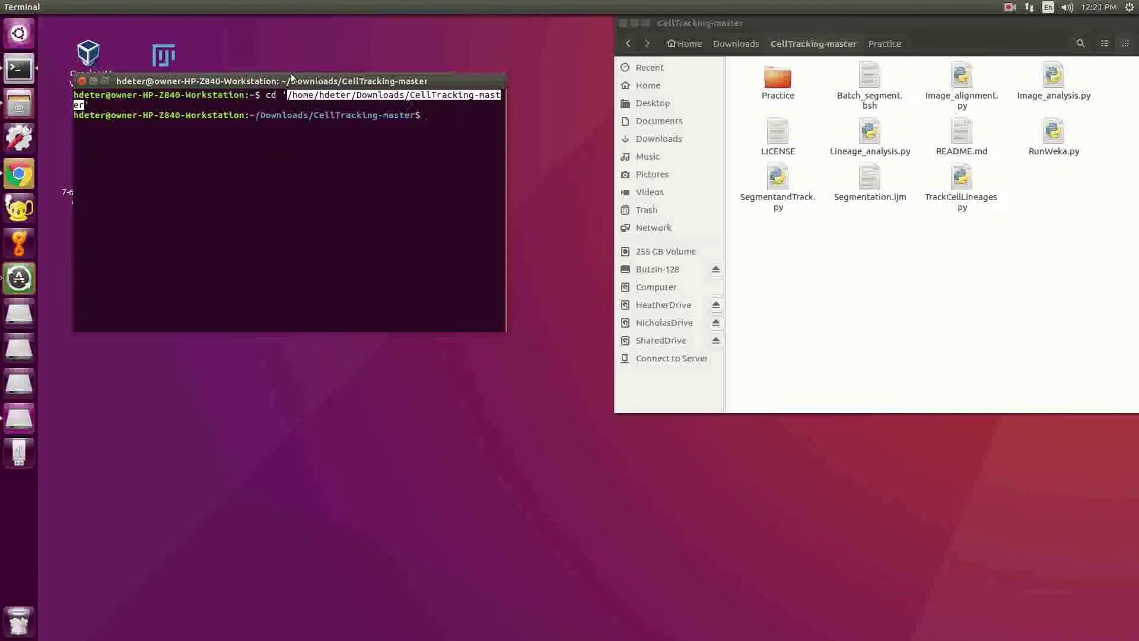
pyautogui.click(296, 128)
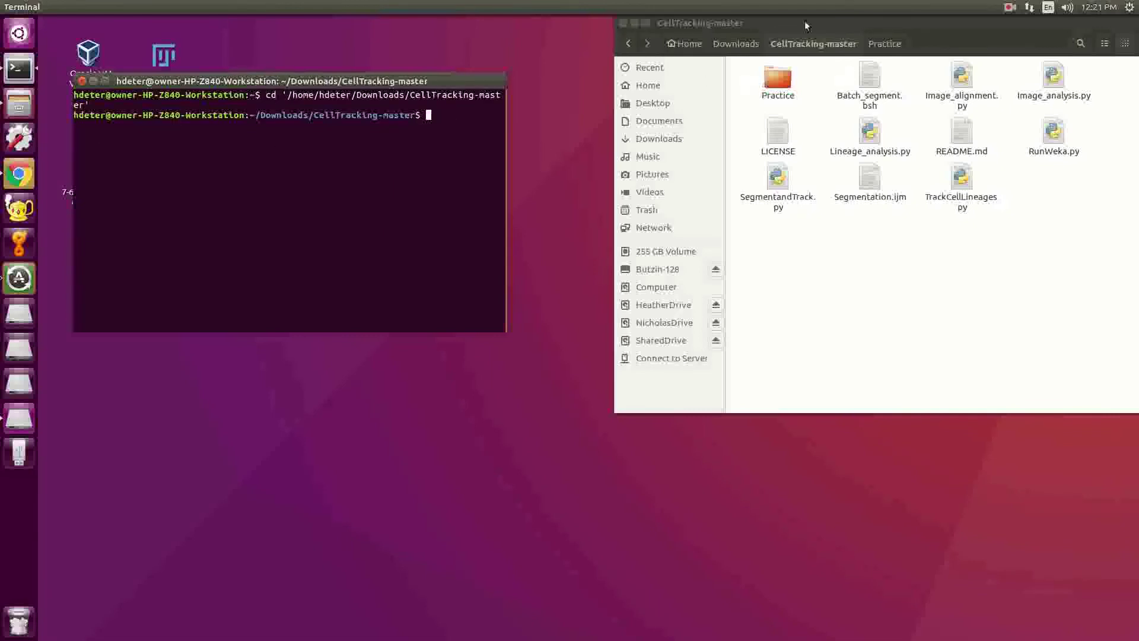
# Look up the full location path in the Practice folder's properties, close the properties and return to the terminal.
pyautogui.rightClick(795, 37)
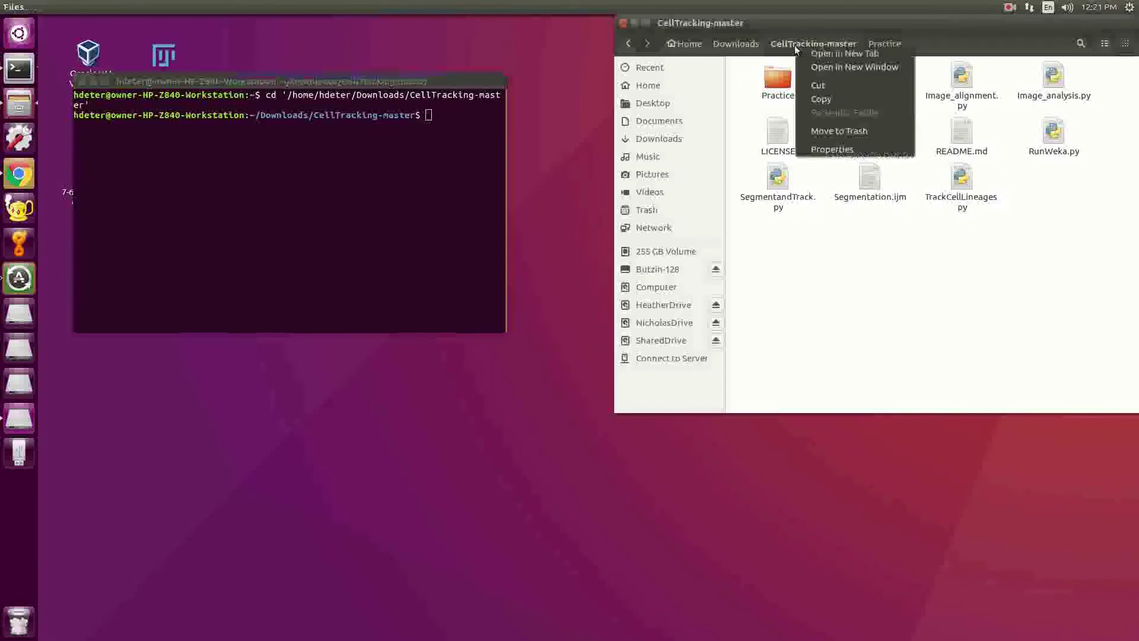
pyautogui.click(798, 239)
pyautogui.rightClick(774, 89)
pyautogui.click(831, 328)
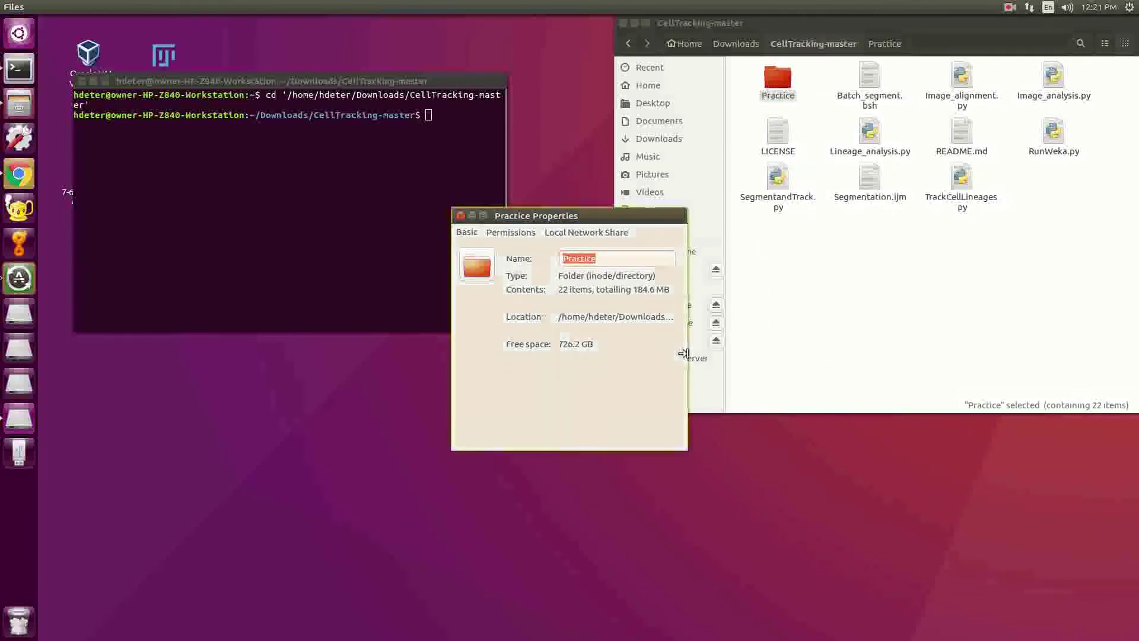
pyautogui.moveTo(687, 355); pyautogui.dragTo(912, 355)
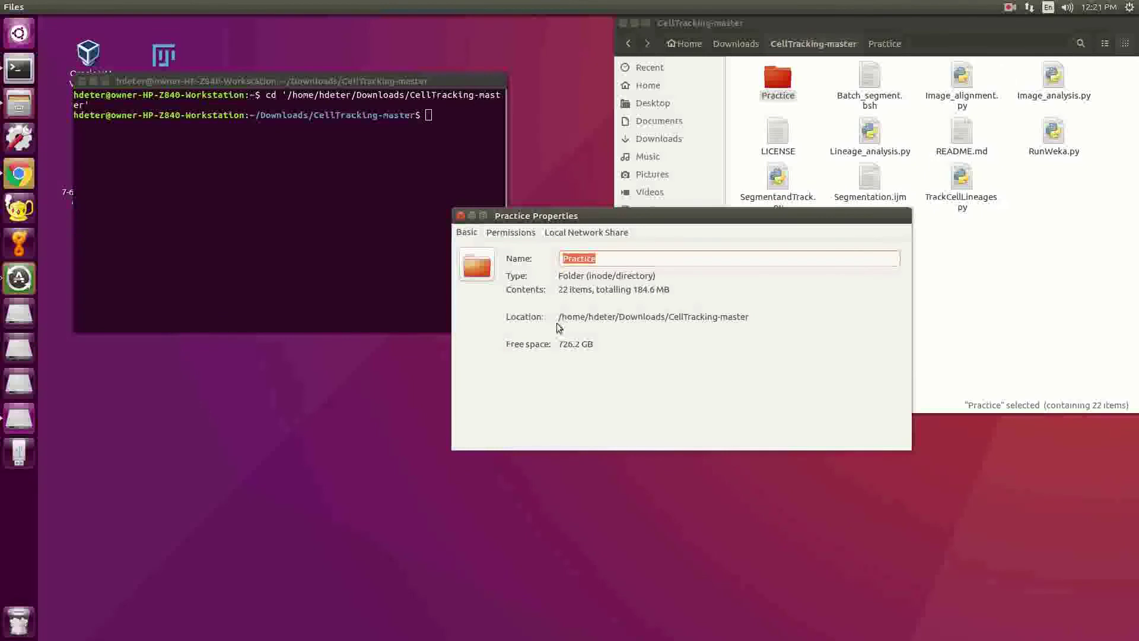
pyautogui.moveTo(802, 318); pyautogui.dragTo(557, 318)
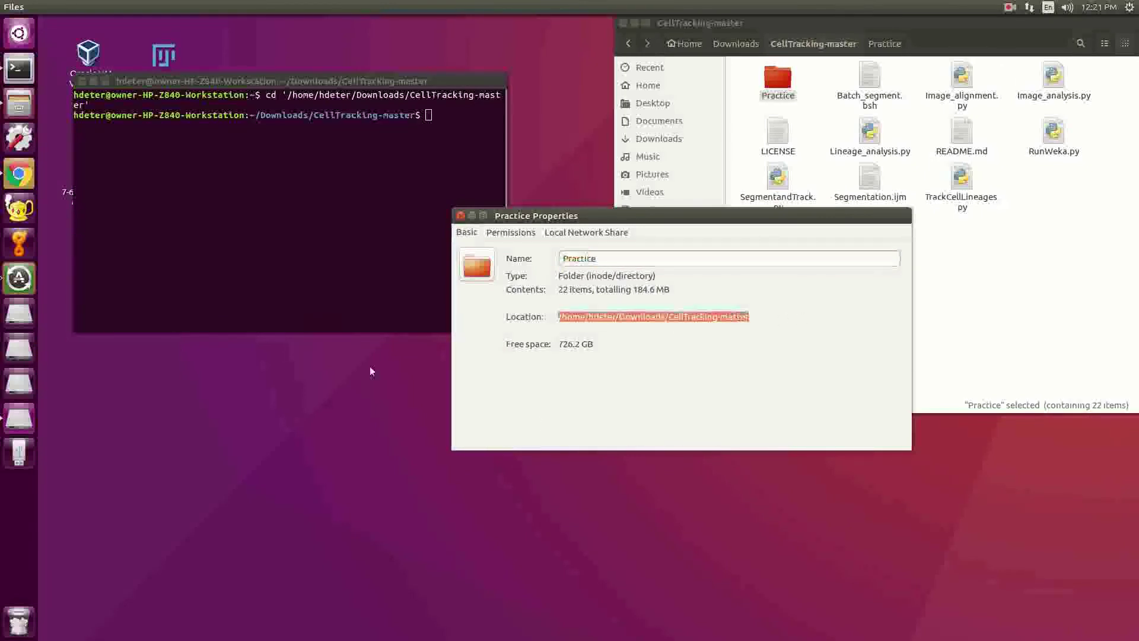
pyautogui.click(461, 215)
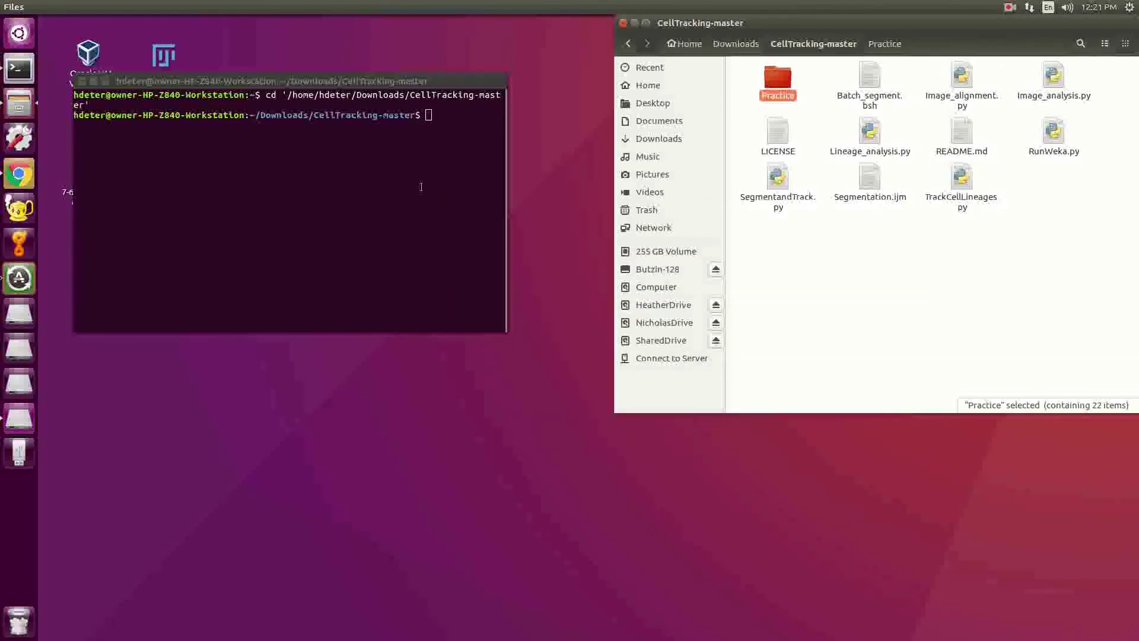
pyautogui.click(418, 172)
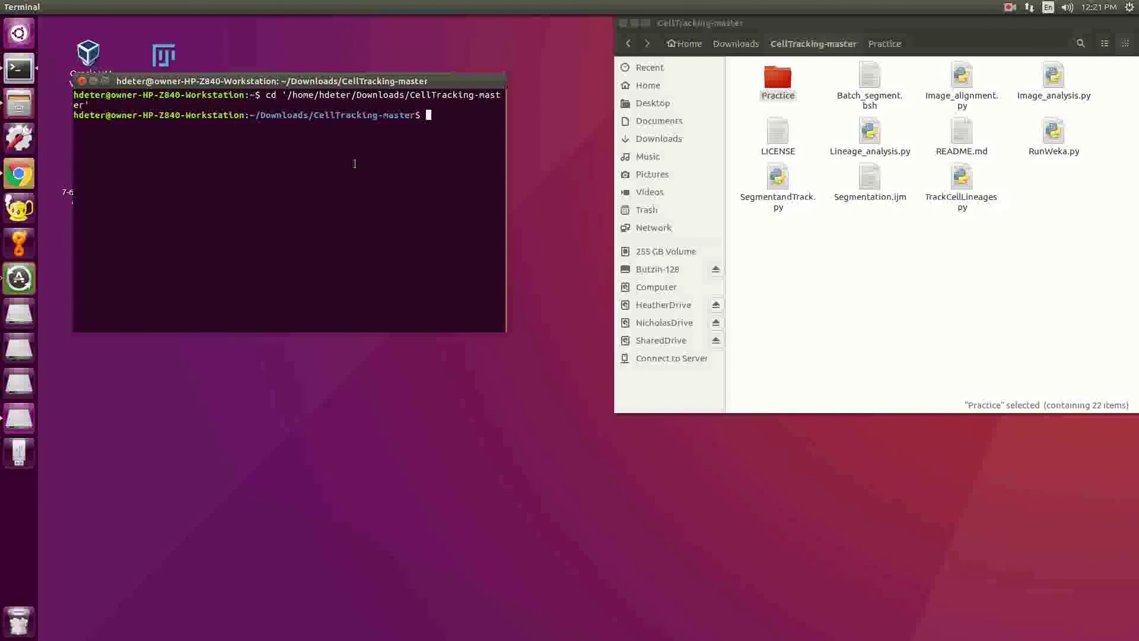
# Open README.md from CellTracking-master, review the Ubuntu software installation section and close the file.
pyautogui.doubleClick(961, 131)
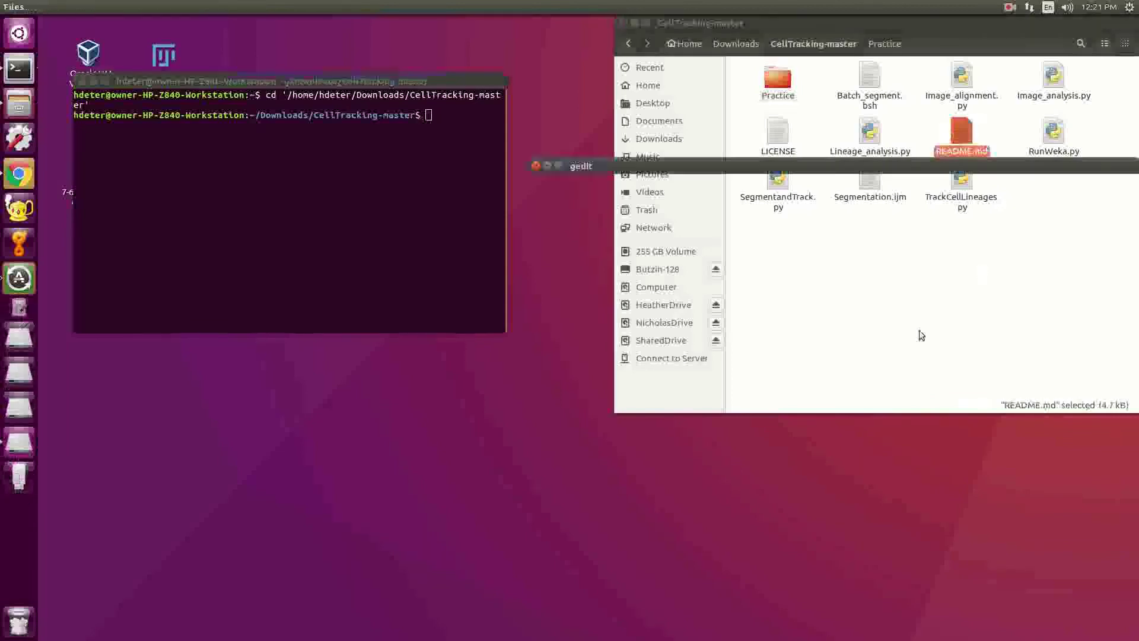
pyautogui.moveTo(639, 166); pyautogui.dragTo(560, 65)
pyautogui.moveTo(460, 205); pyautogui.dragTo(516, 348)
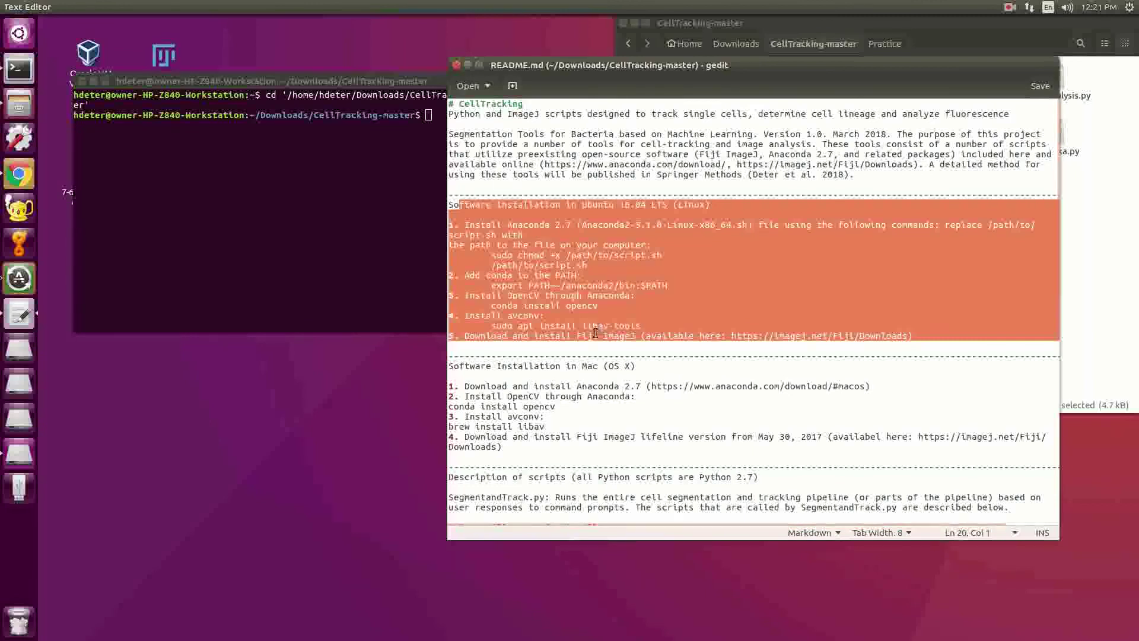
pyautogui.click(457, 64)
# Run the segmentation and tracking script in the terminal with python SegmentandTrack.py.
pyautogui.click(363, 246)
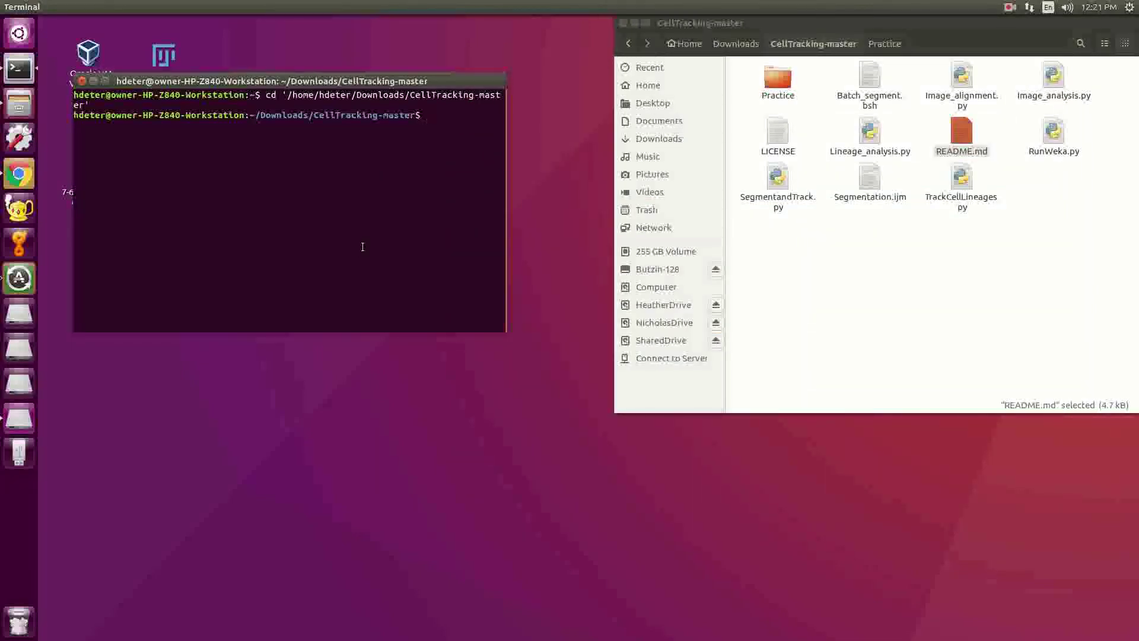
pyautogui.write('python Segme')
pyautogui.press('Tab')
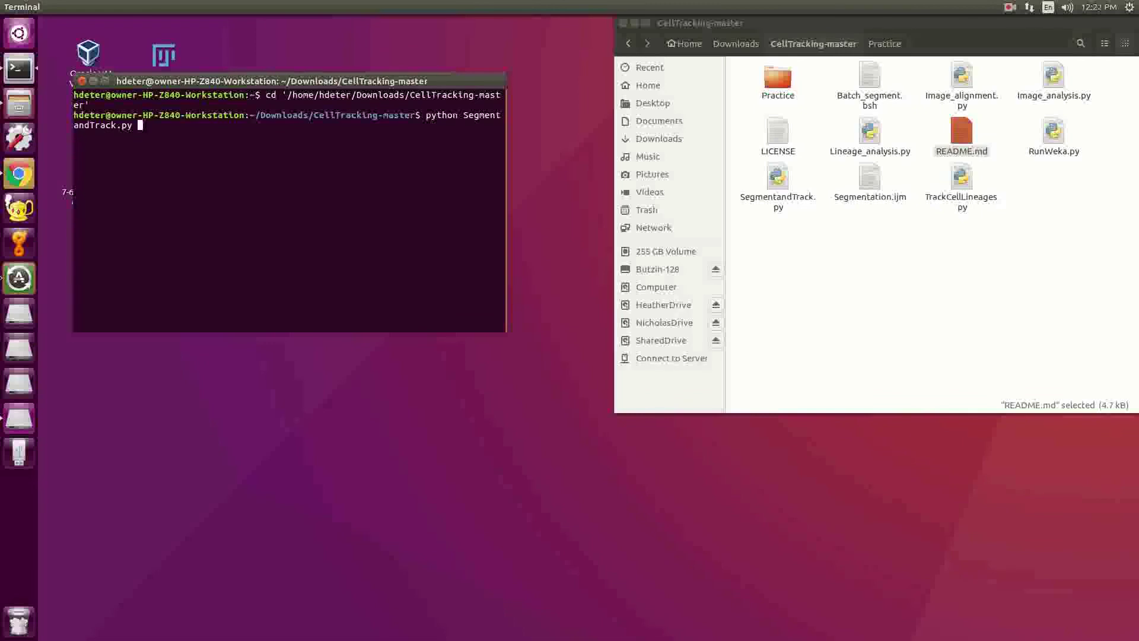
pyautogui.press('Return')
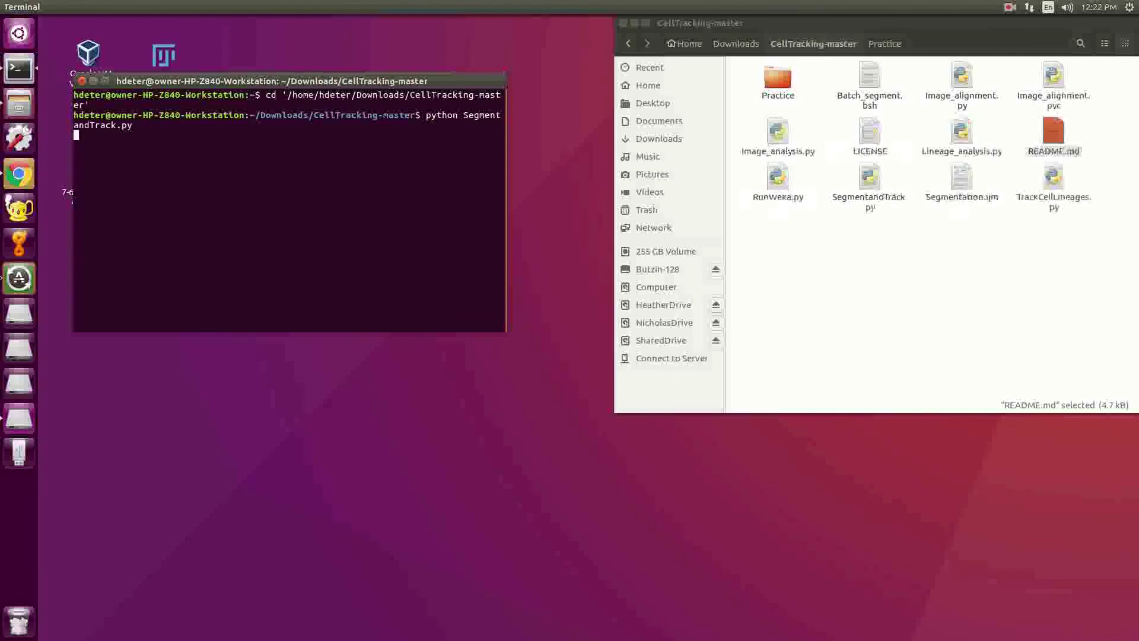